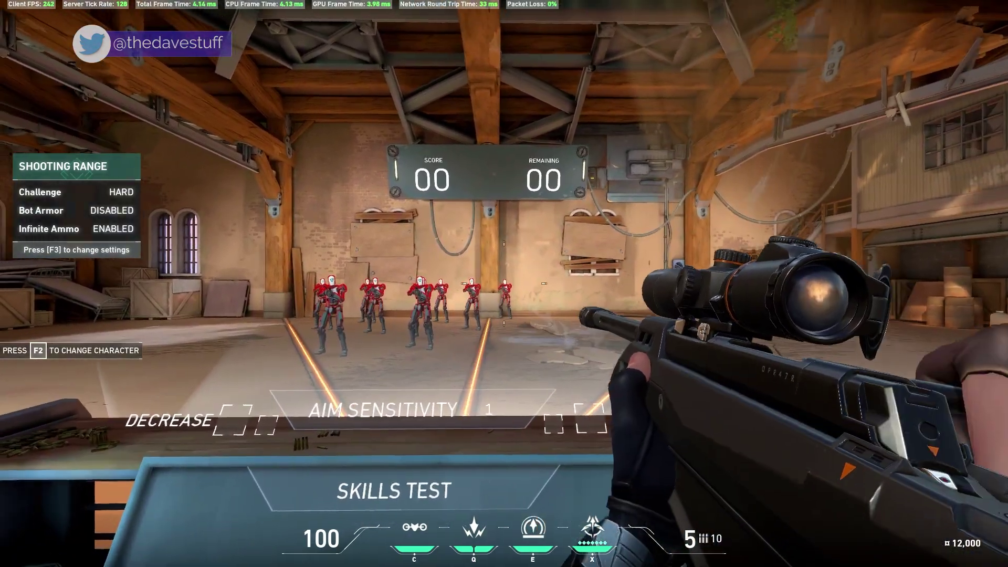
# Step: Scope the Operator and fire two shots at the Shooting Range bots
pyautogui.rightClick(504, 283)
pyautogui.rightClick(504, 284)
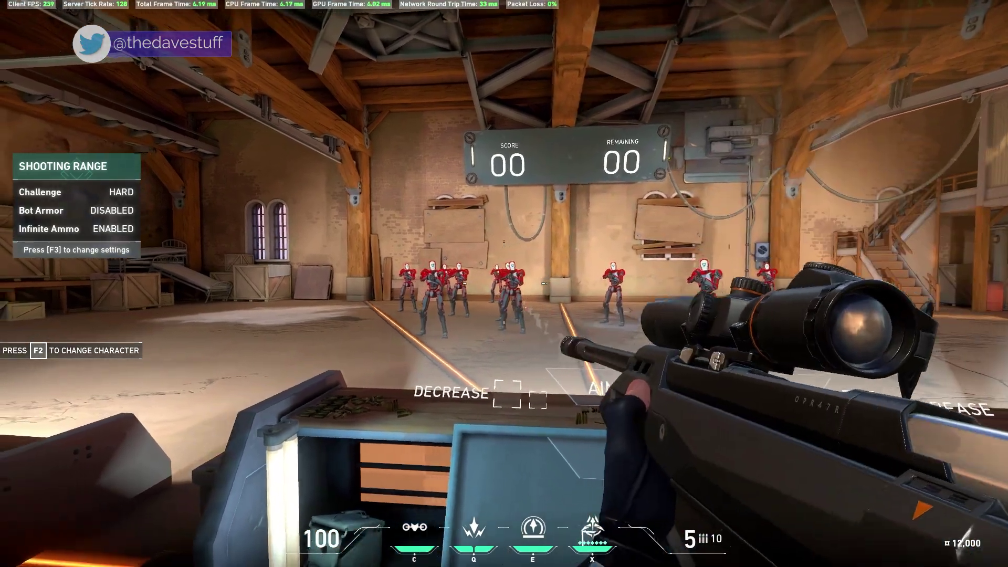
pyautogui.click(504, 284)
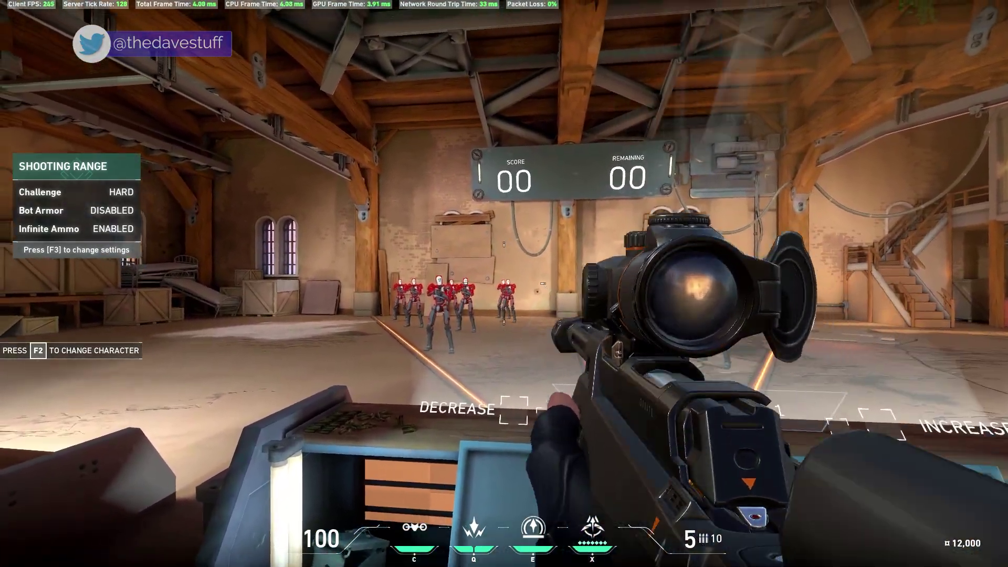
pyautogui.rightClick(504, 283)
pyautogui.click(505, 283)
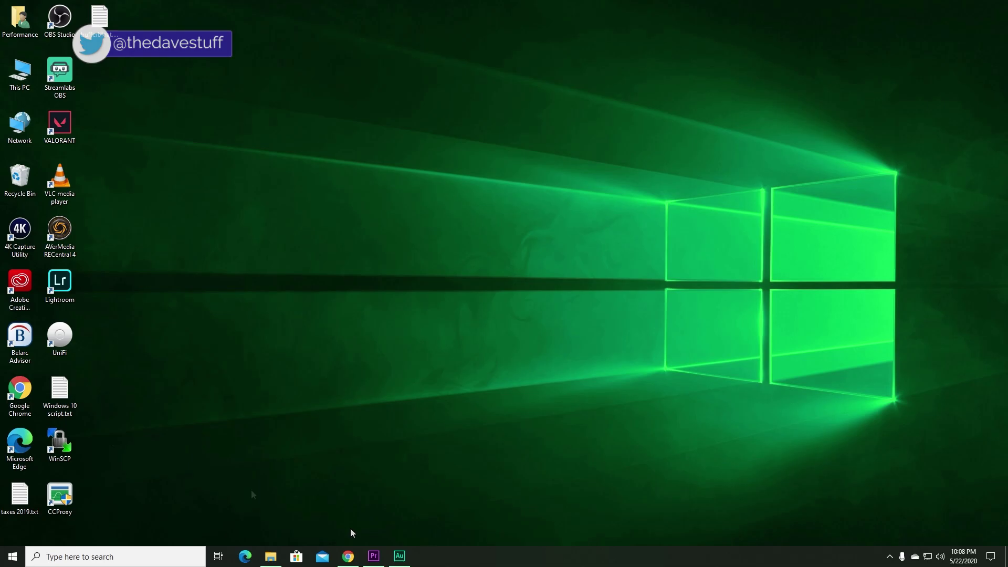
# Step: Cap Windows Update downloads in Delivery Optimization at 1 Mbps background and 5 Mbps foreground
pyautogui.click(13, 556)
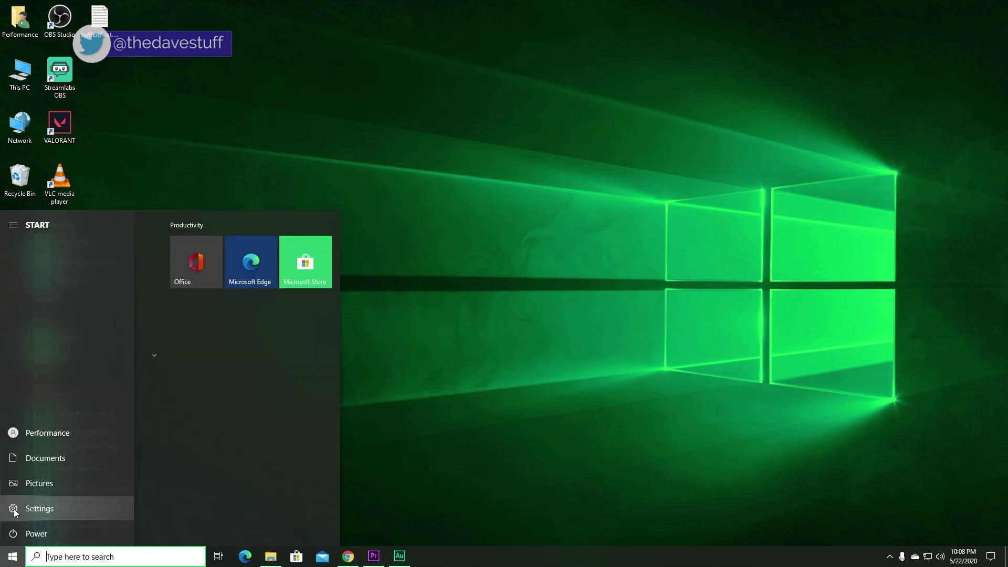
pyautogui.click(16, 509)
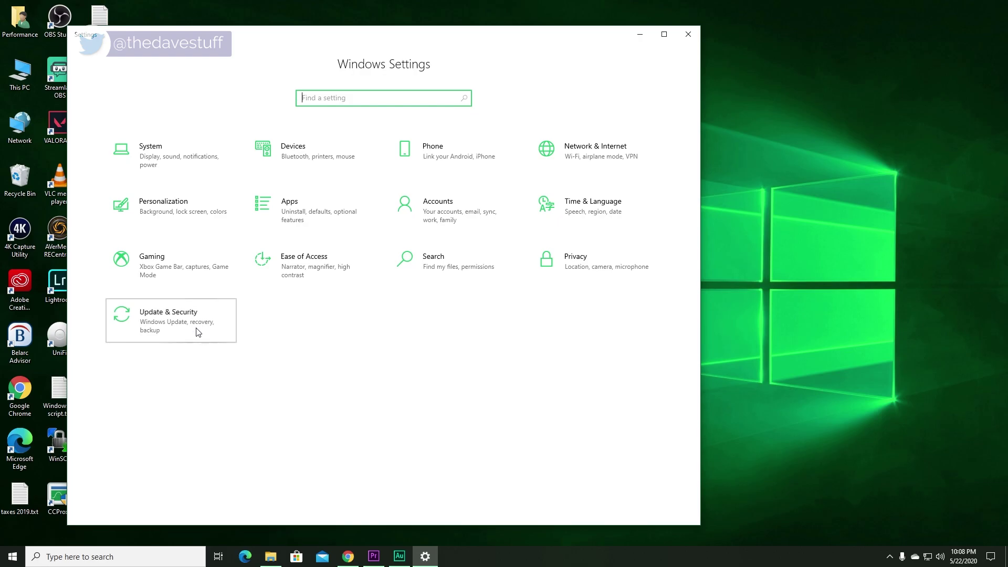
pyautogui.click(193, 327)
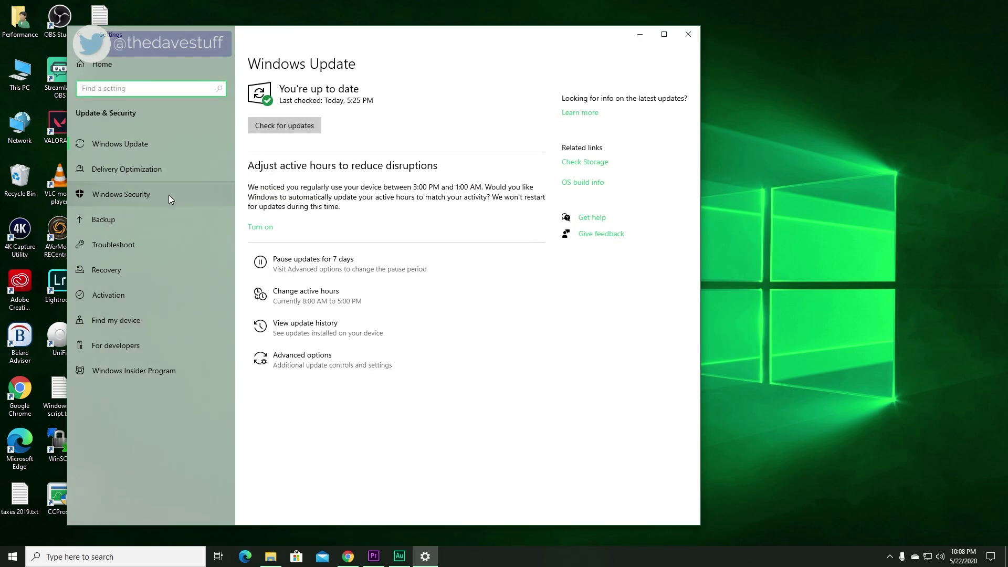
pyautogui.click(165, 175)
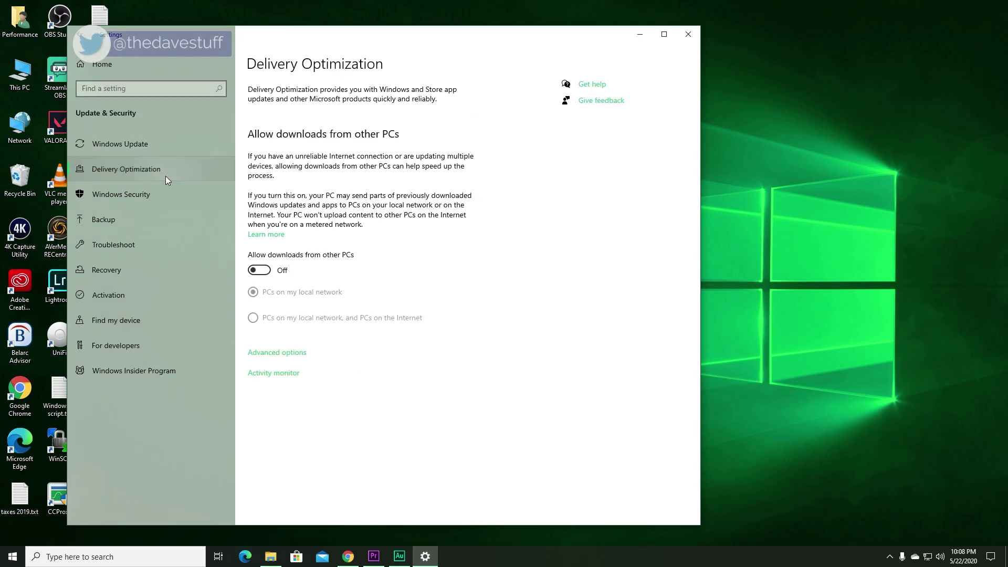
pyautogui.click(277, 352)
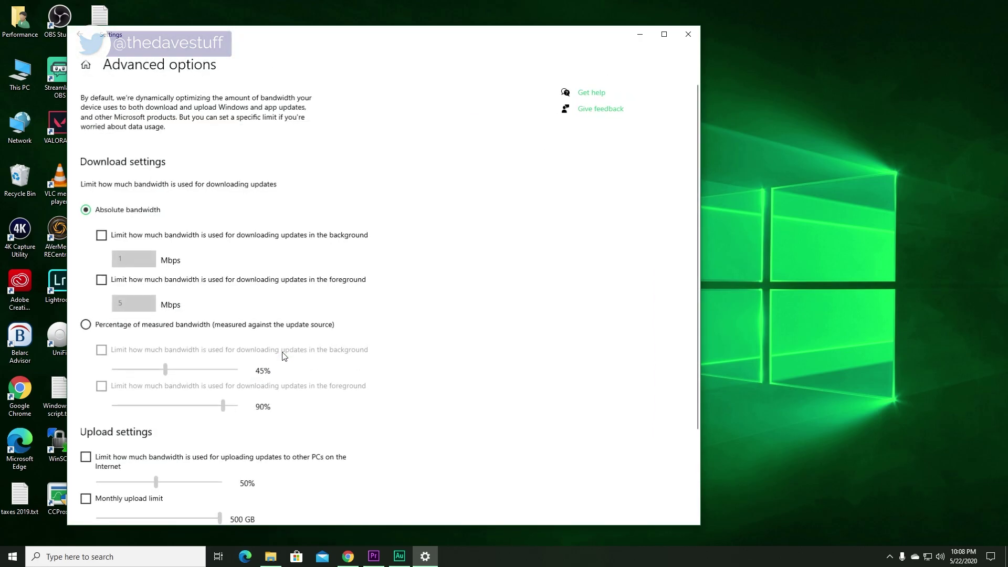
pyautogui.click(101, 236)
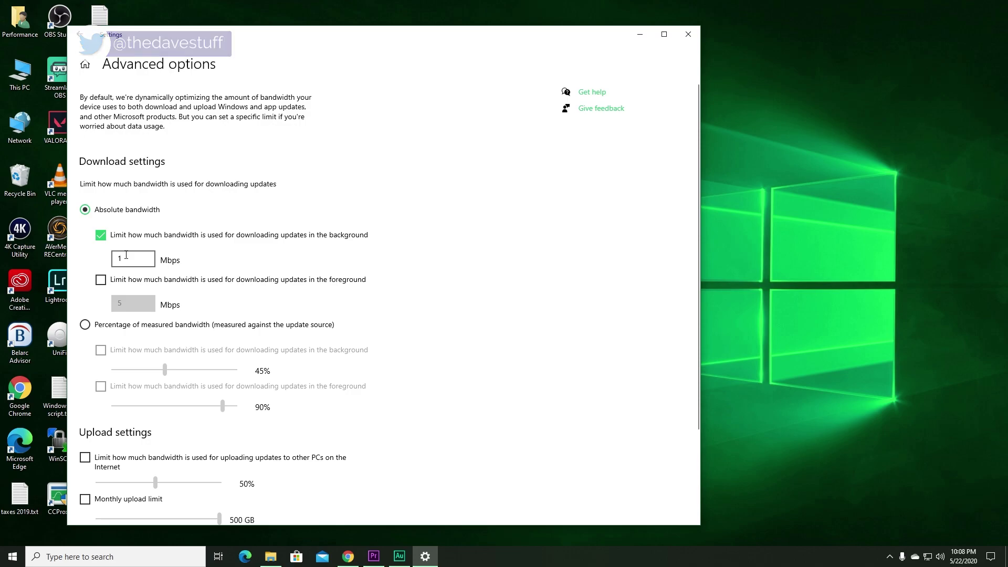
pyautogui.click(103, 281)
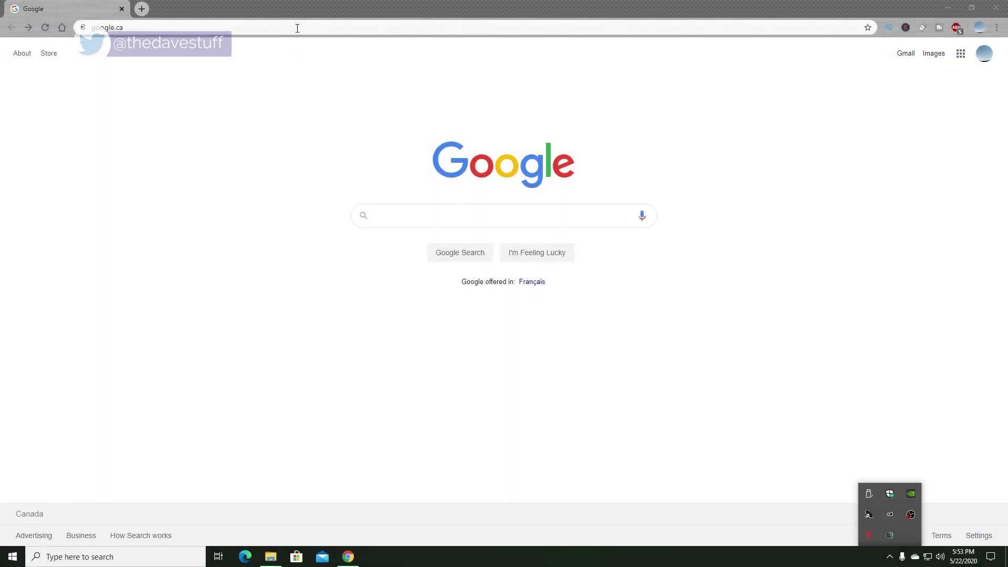
# Step: Load dslreports.com/speedtest and start the Gigabit / Fiber speed test
pyautogui.click(297, 28)
pyautogui.write('ds')
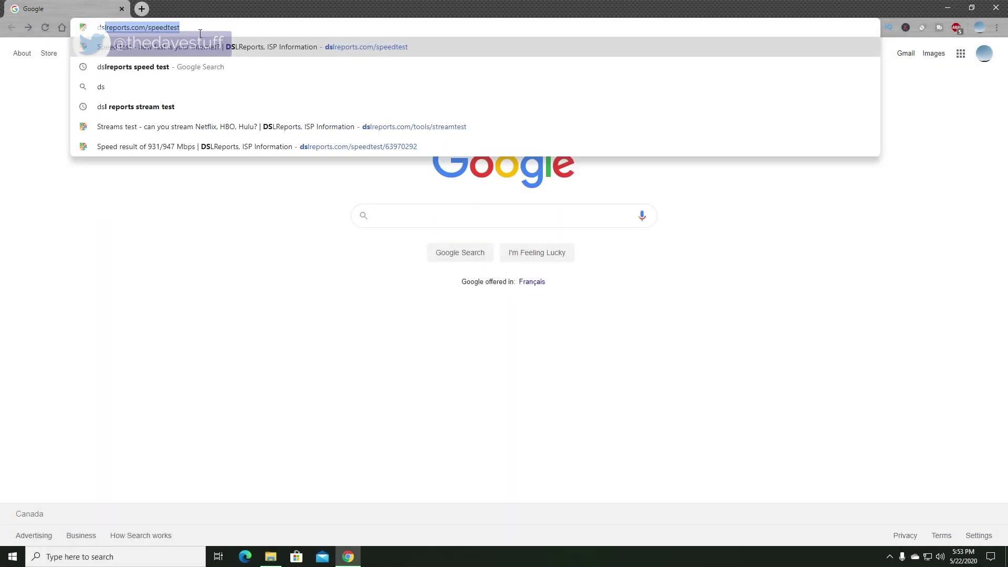
pyautogui.press('Return')
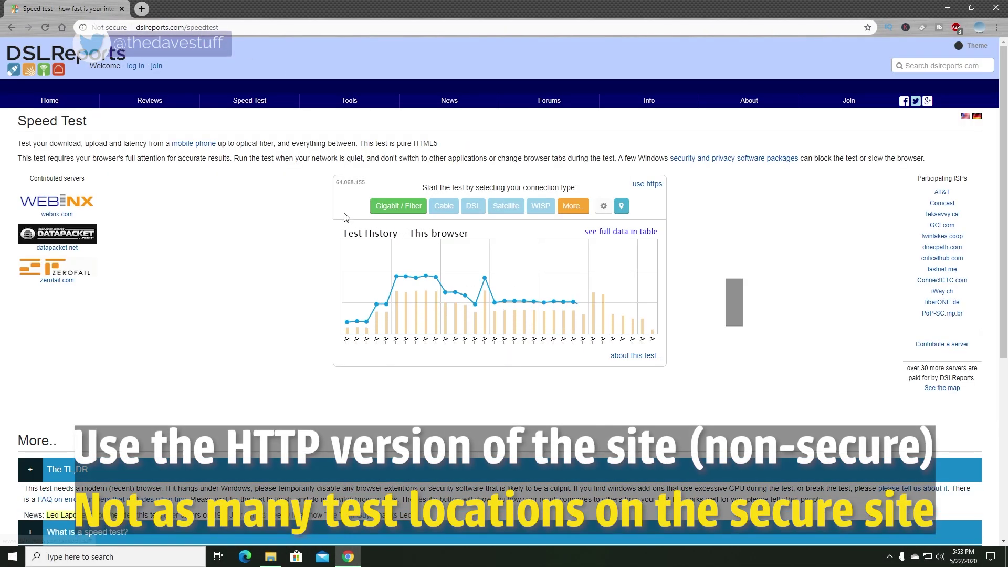
pyautogui.click(389, 207)
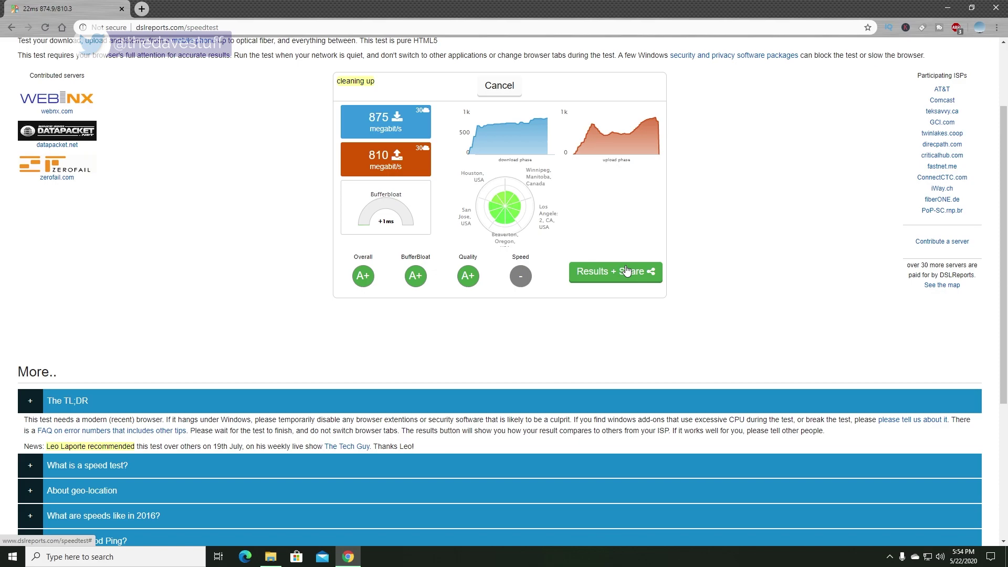
pyautogui.click(626, 271)
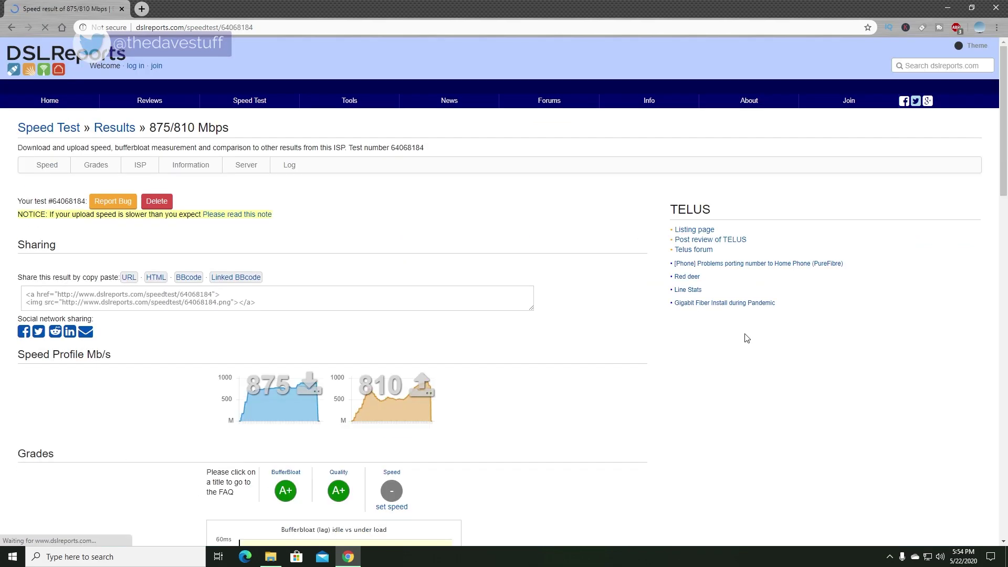
pyautogui.scroll(-6, 744, 335)
pyautogui.moveTo(418, 250)
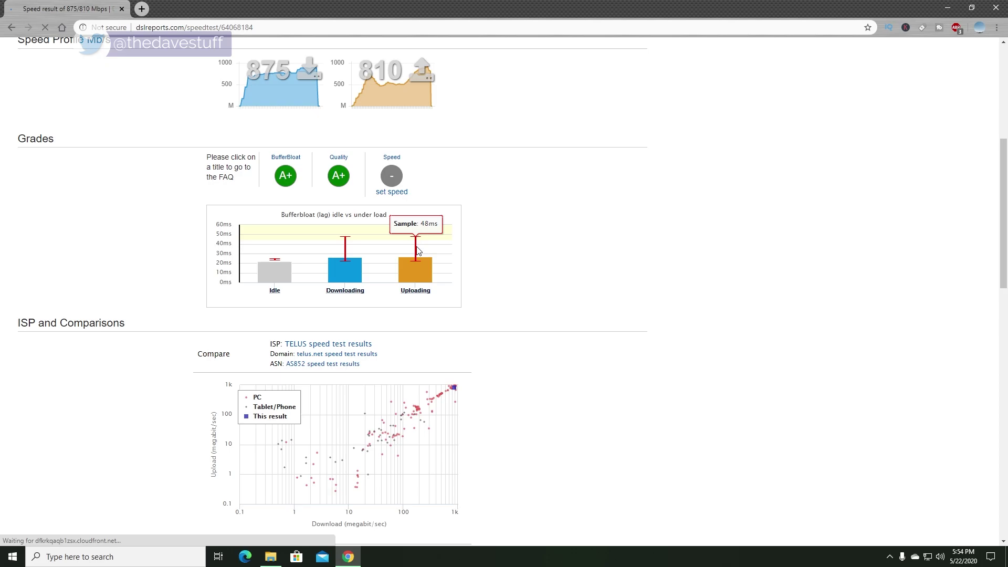
pyautogui.moveTo(346, 248)
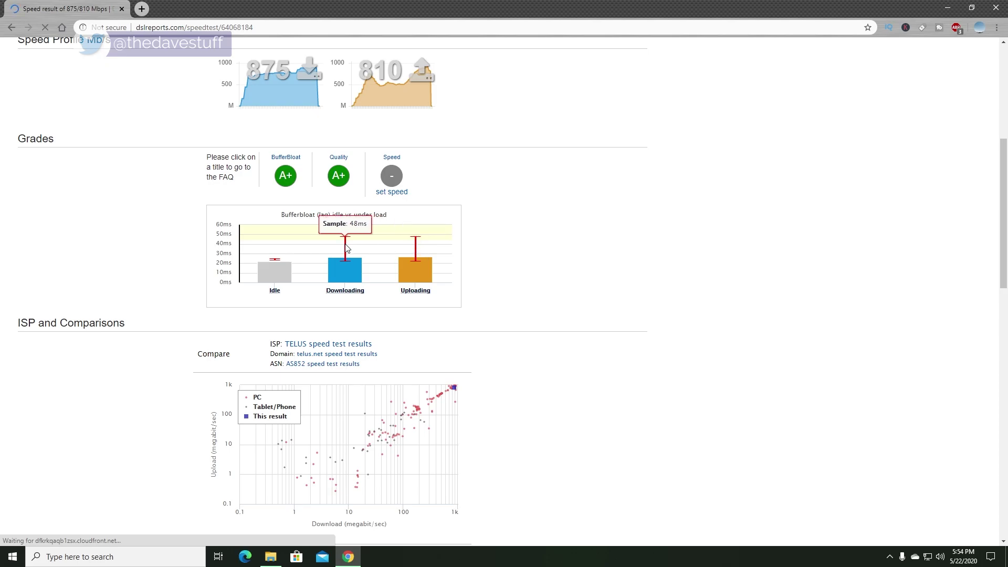
pyautogui.scroll(-4, 599, 318)
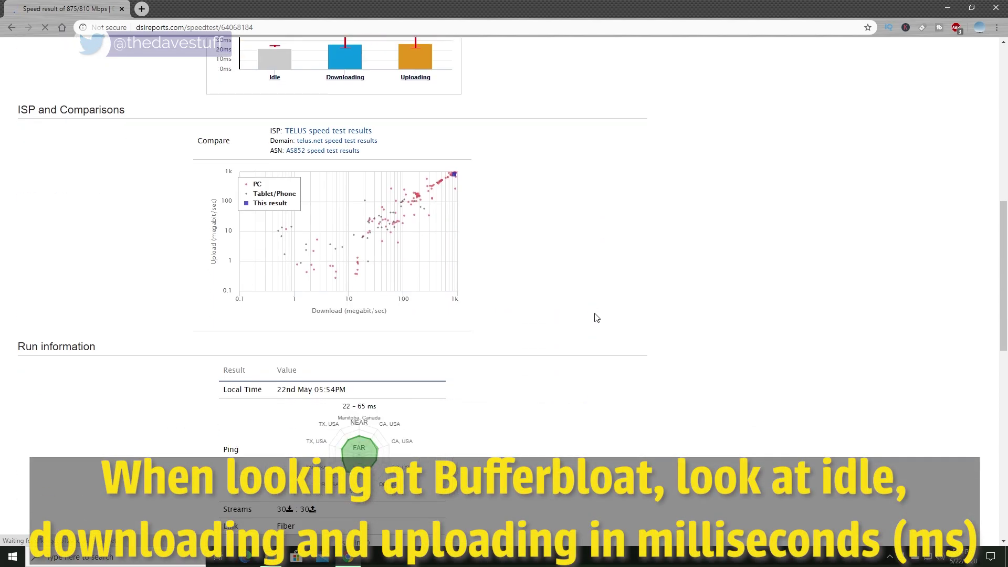
pyautogui.scroll(-8, 596, 318)
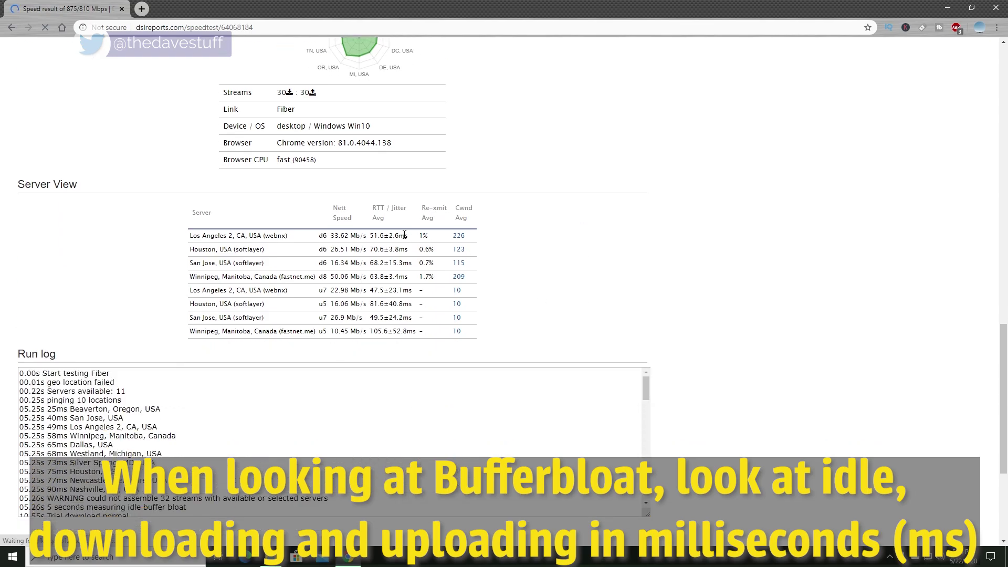
pyautogui.moveTo(424, 277); pyautogui.dragTo(434, 250)
pyautogui.scroll(4, 547, 274)
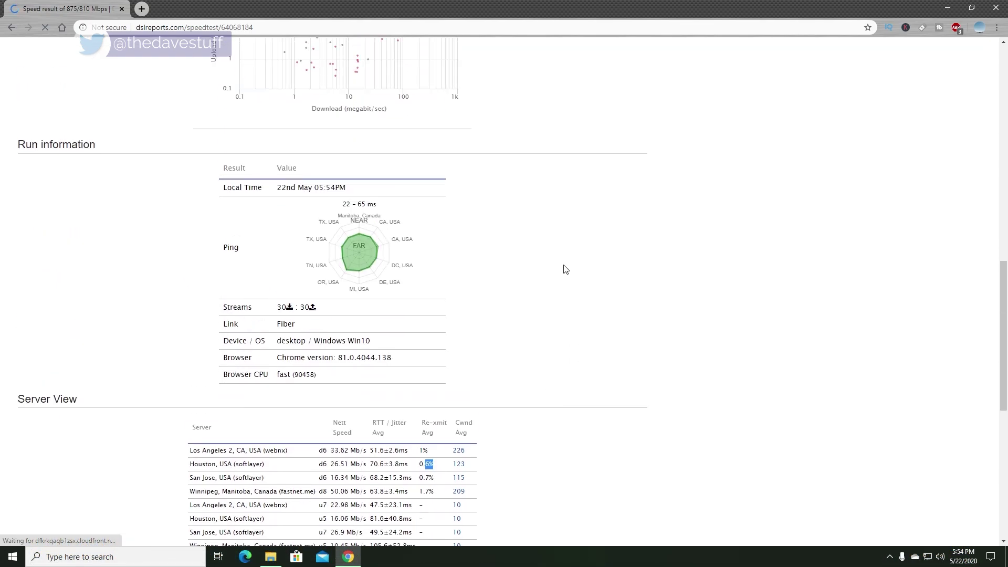
pyautogui.scroll(5, 566, 269)
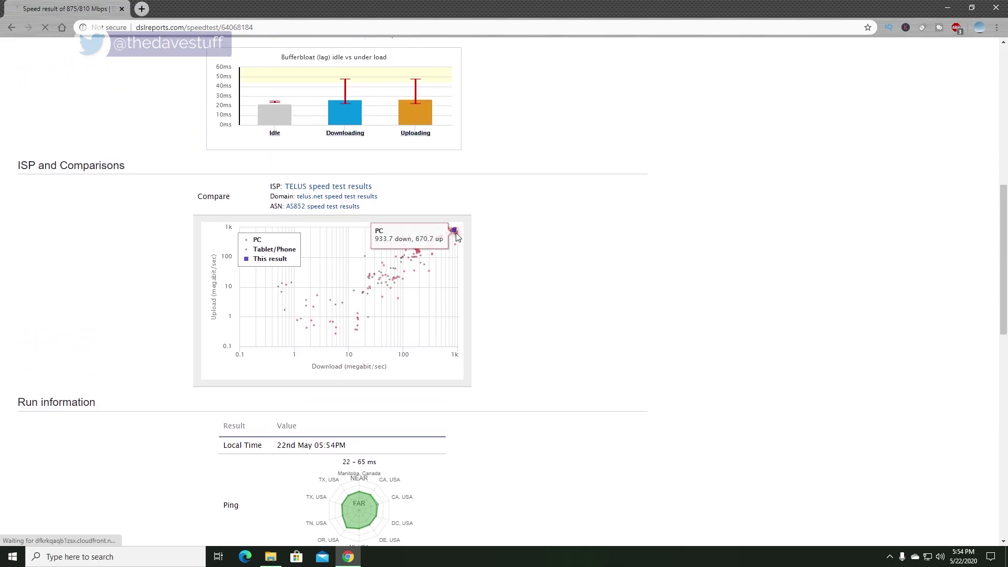
# Step: Open the fastest comparison result (934/671 Mbps, C bufferbloat), then go back to the test page
pyautogui.click(456, 236)
pyautogui.scroll(-3, 549, 273)
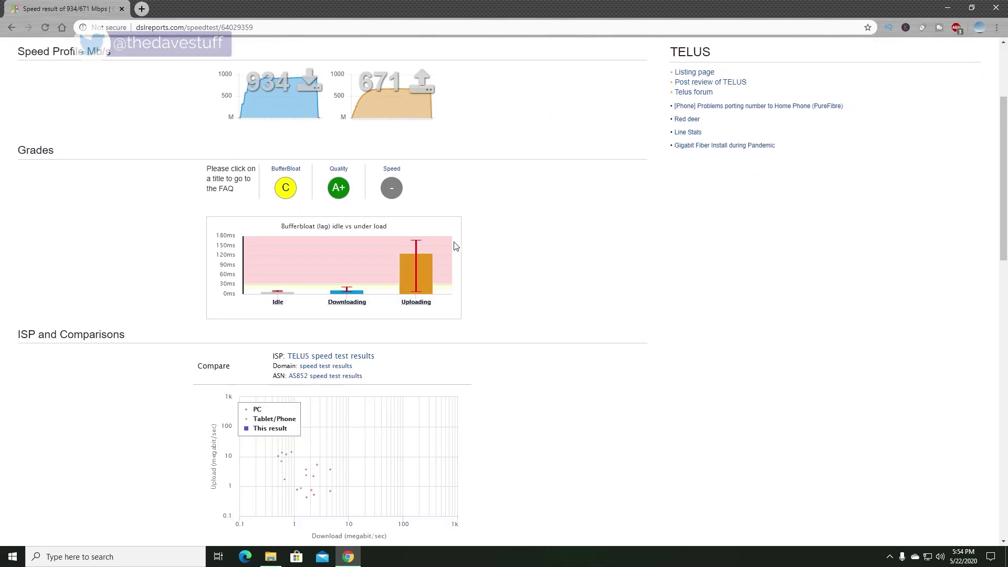
pyautogui.moveTo(446, 248)
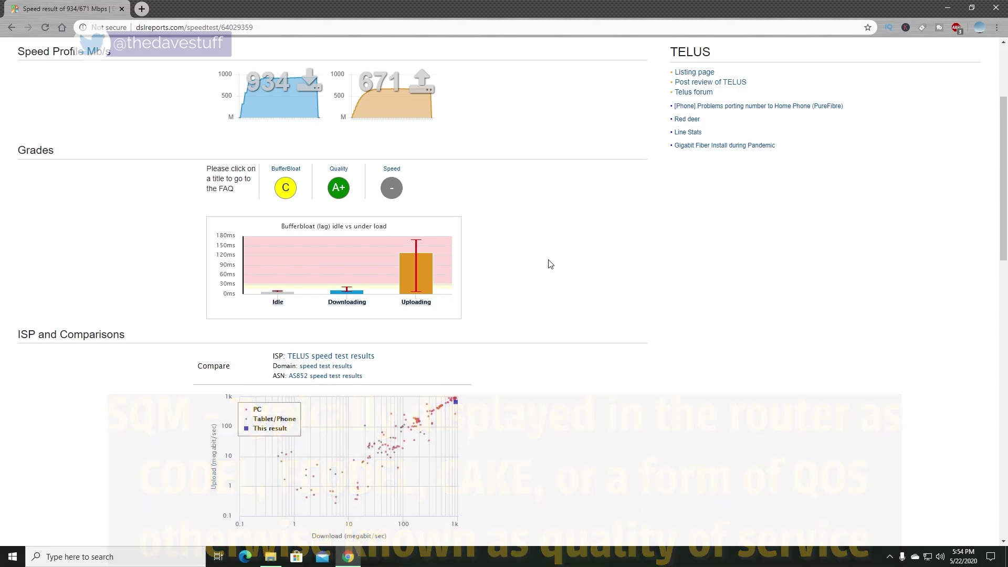
pyautogui.hotkey('alt', 'Left')
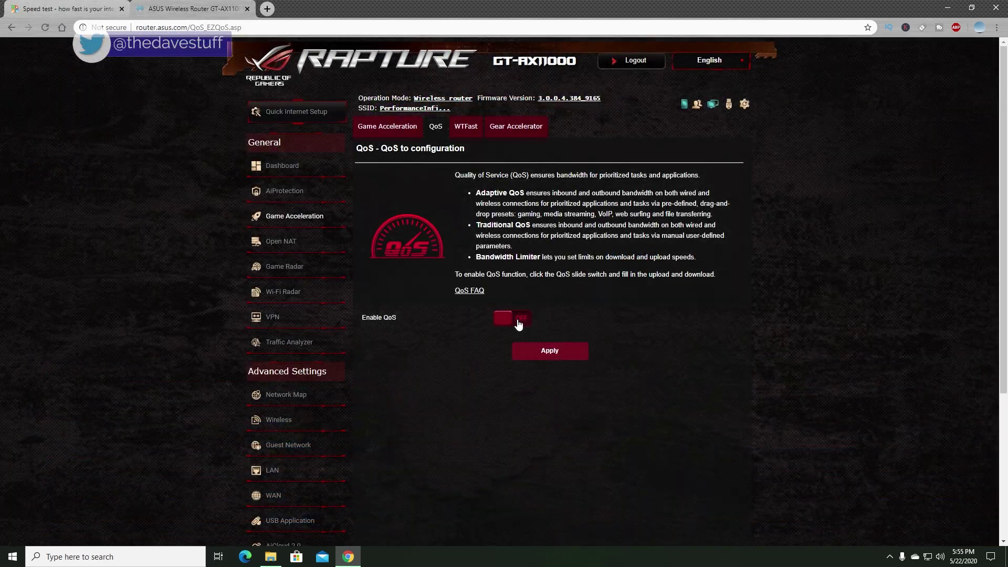
# Step: Enable QoS and set both upload and download bandwidth to 700 Mb/s
pyautogui.click(516, 321)
pyautogui.doubleClick(502, 360)
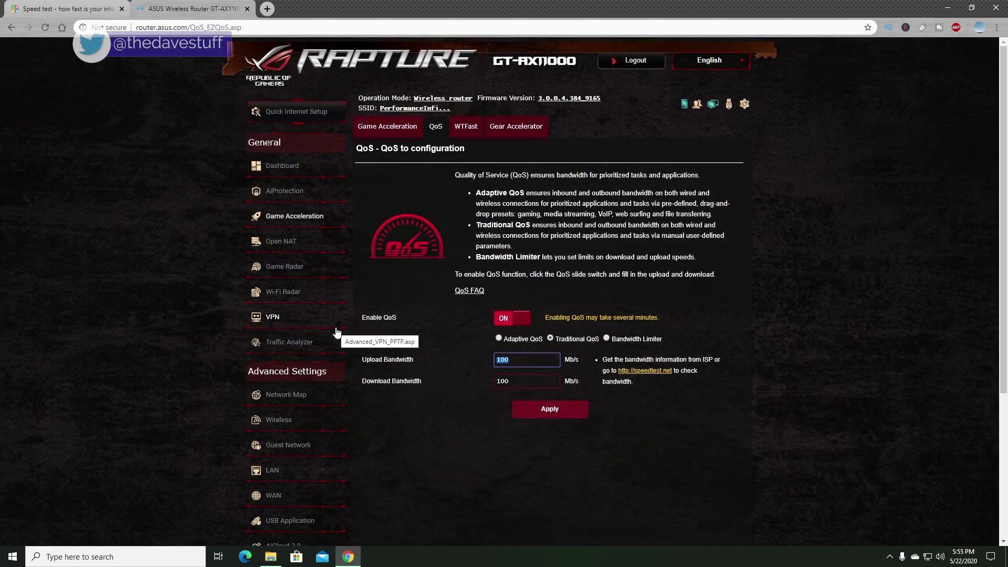
pyautogui.press('BackSpace')
pyautogui.press('BackSpace')
pyautogui.press('BackSpace')
pyautogui.write('700')
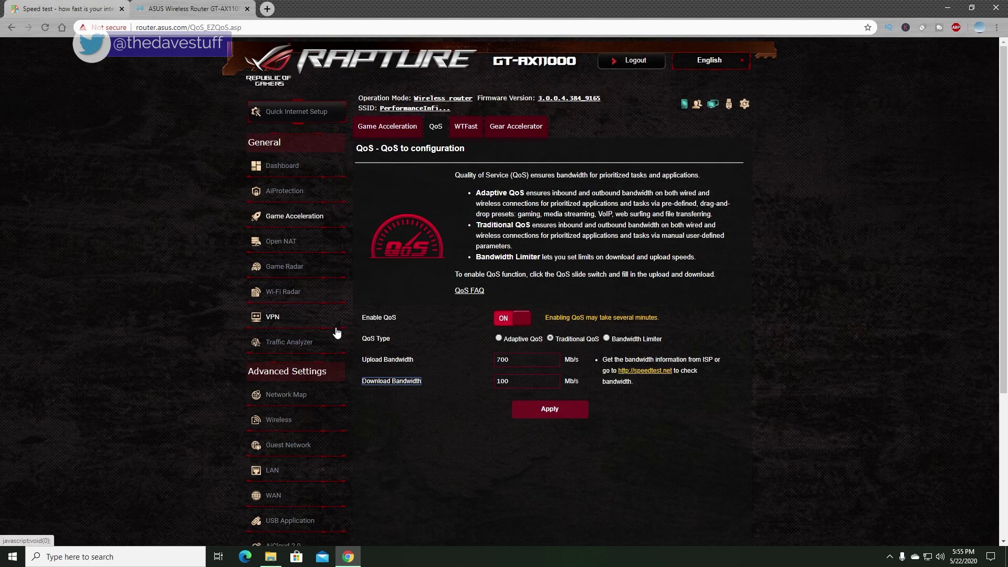
pyautogui.press('Tab')
pyautogui.write('700')
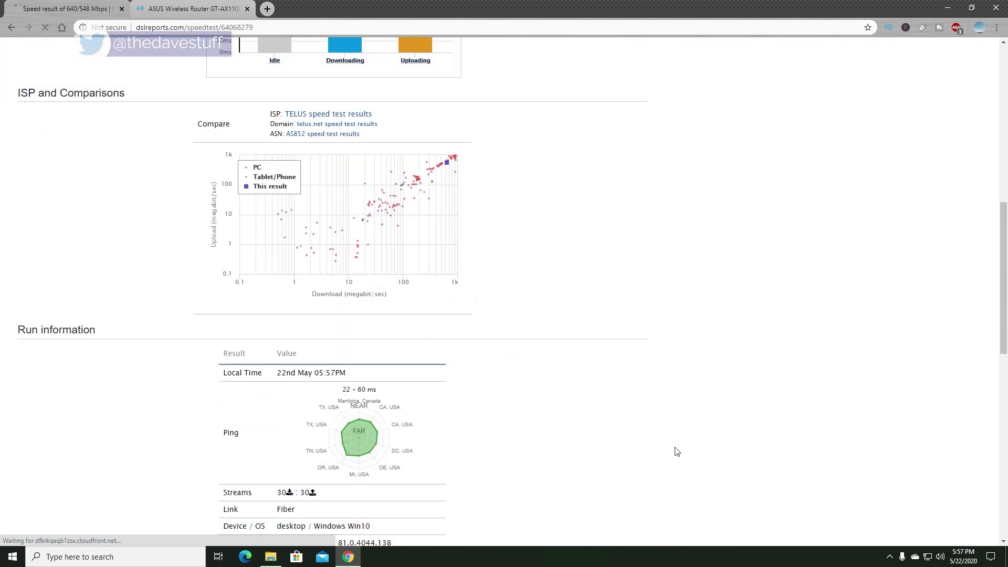
# Step: Review the 98 Mbps A+ results, highlight the San Jose 6.3% Re-xmit value, then go back
pyautogui.scroll(-3, 677, 452)
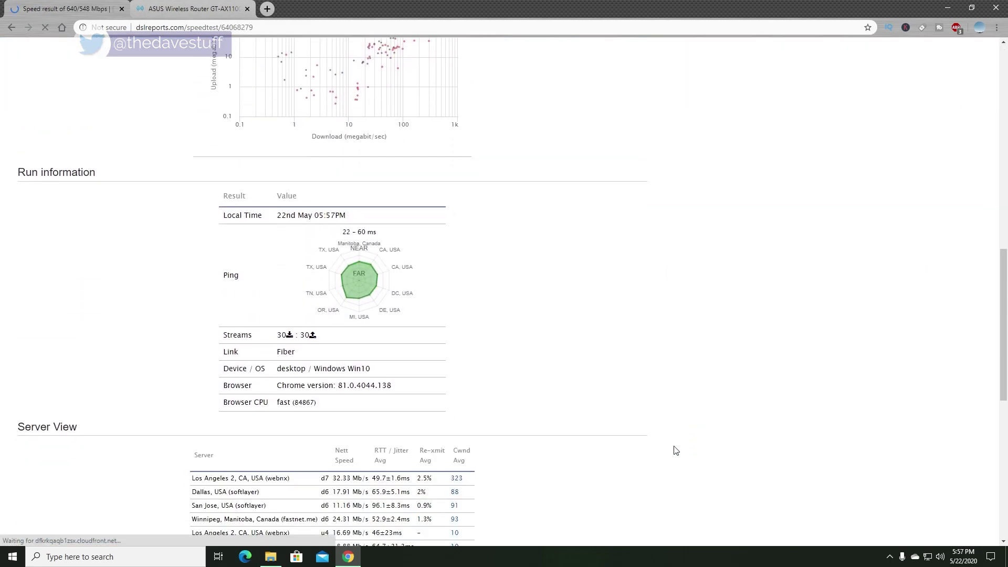
pyautogui.scroll(-1, 673, 449)
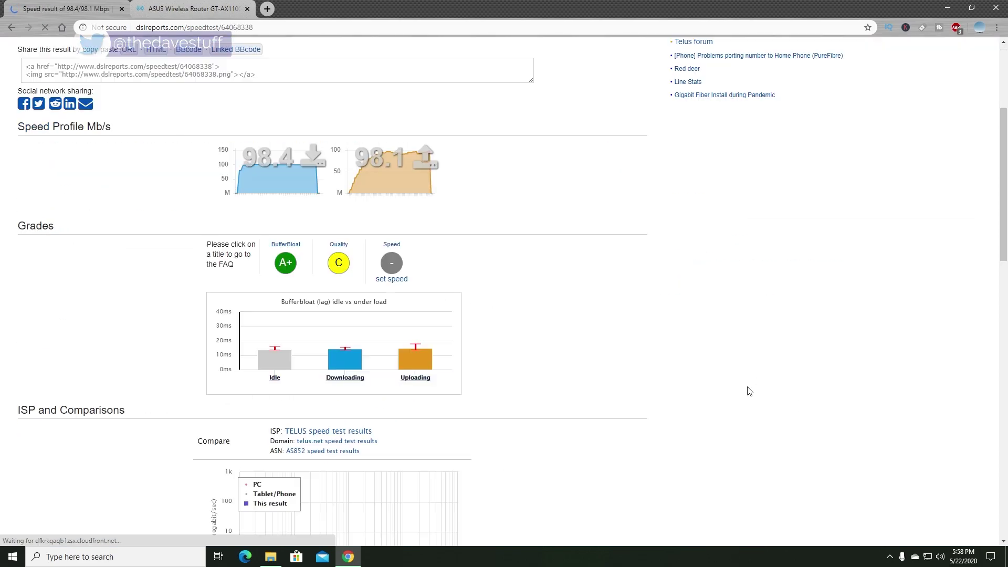
pyautogui.scroll(-10, 543, 326)
pyautogui.moveTo(418, 296)
pyautogui.mouseDown()
pyautogui.moveTo(437, 297)
pyautogui.moveTo(418, 297)
pyautogui.mouseUp()
pyautogui.click(418, 297)
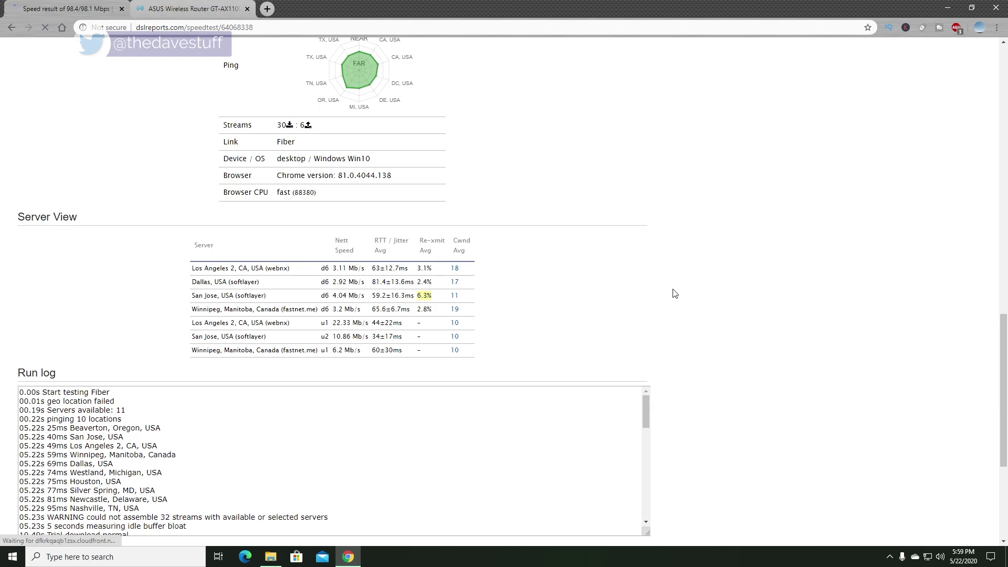
pyautogui.hotkey('alt', 'Left')
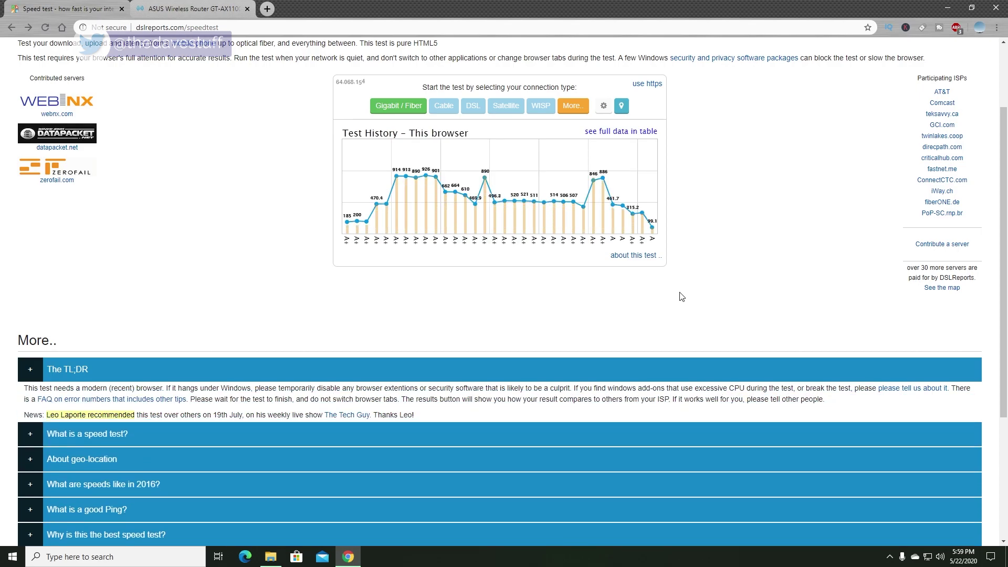
# Step: On the ASUS router tab, select Traditional QoS and apply the 100 Mb/s settings
pyautogui.hotkey('ctrl', 'Tab')
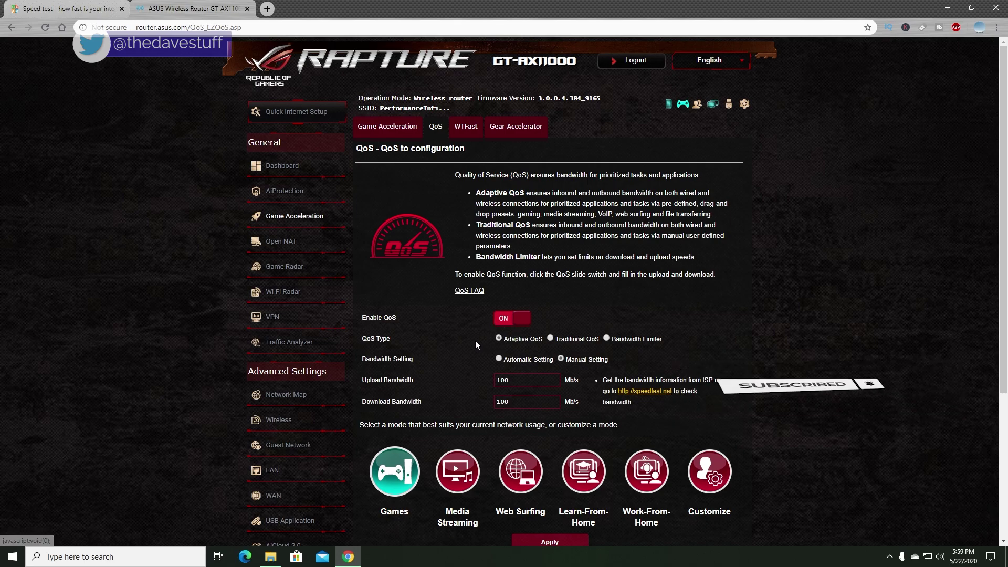
pyautogui.click(550, 339)
pyautogui.click(551, 410)
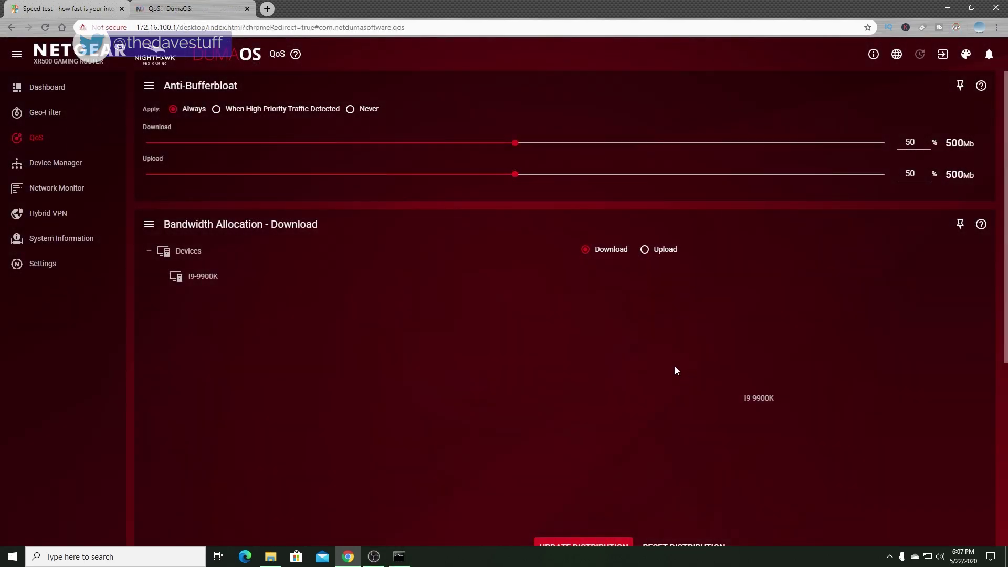
pyautogui.scroll(-3, 673, 362)
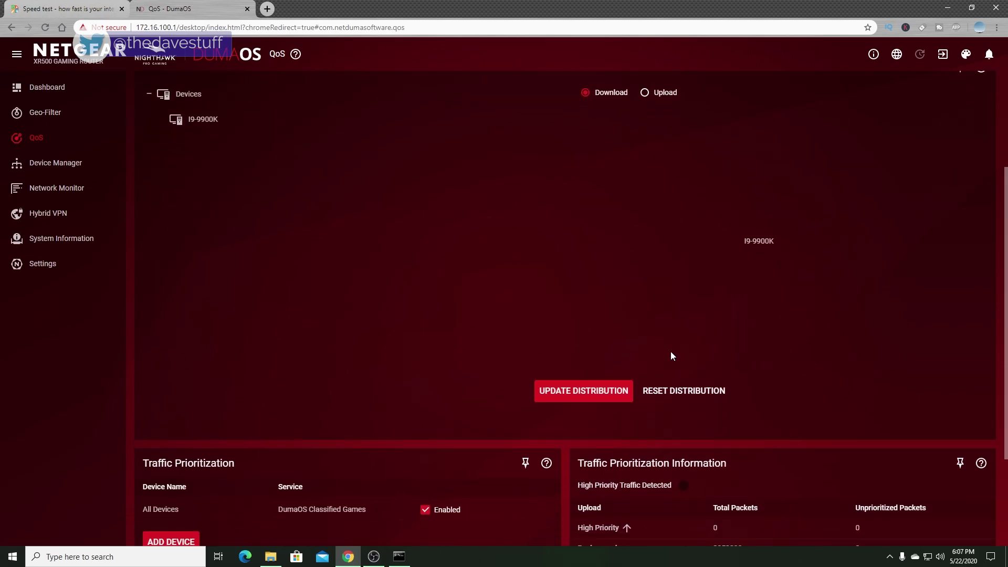
pyautogui.scroll(3, 621, 288)
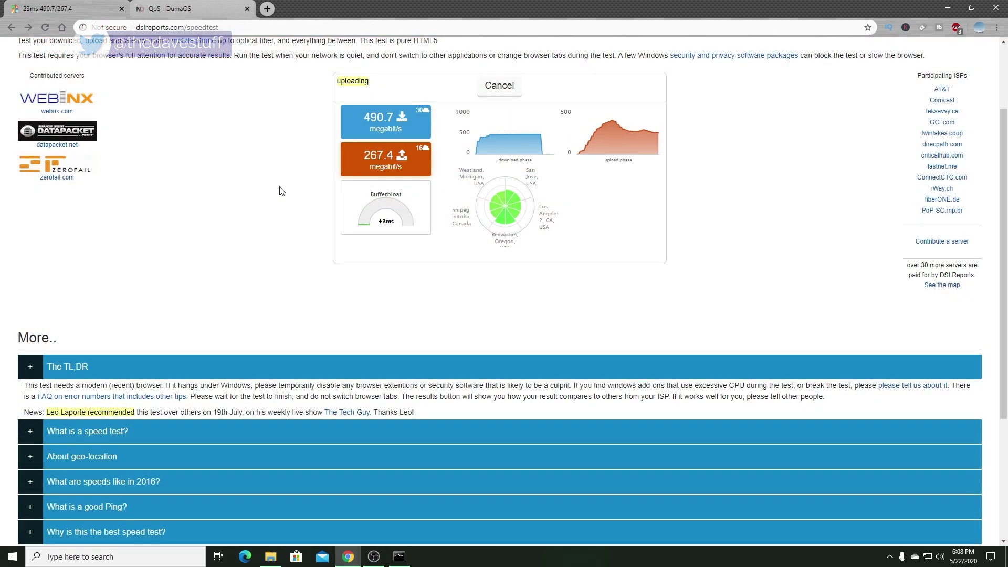
# Step: Scroll through the Grades, bufferbloat chart and Server View of the 97.4/98.3 Mbps run
pyautogui.scroll(-3, 554, 263)
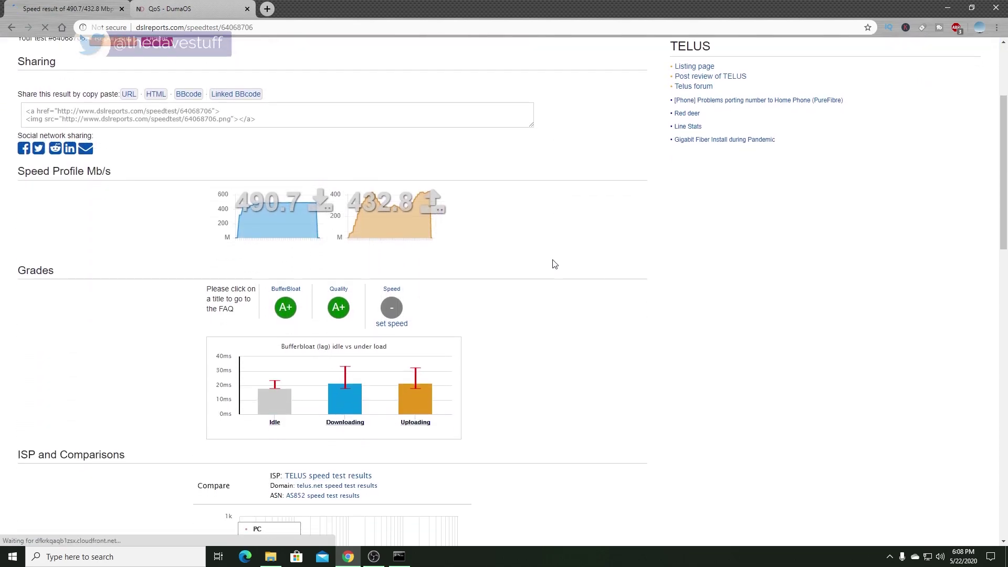
pyautogui.scroll(-3, 555, 264)
pyautogui.moveTo(419, 238)
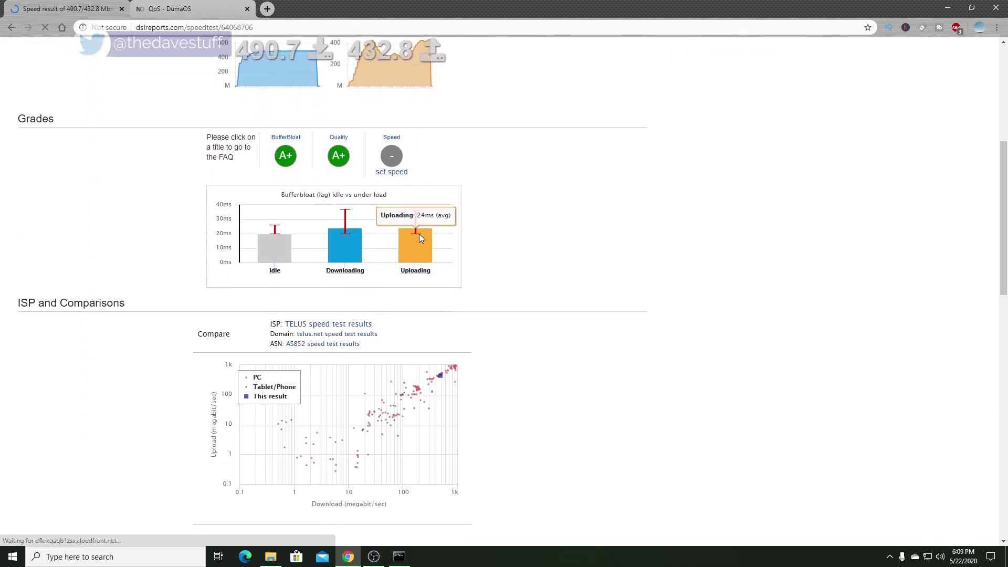
pyautogui.scroll(-10, 613, 265)
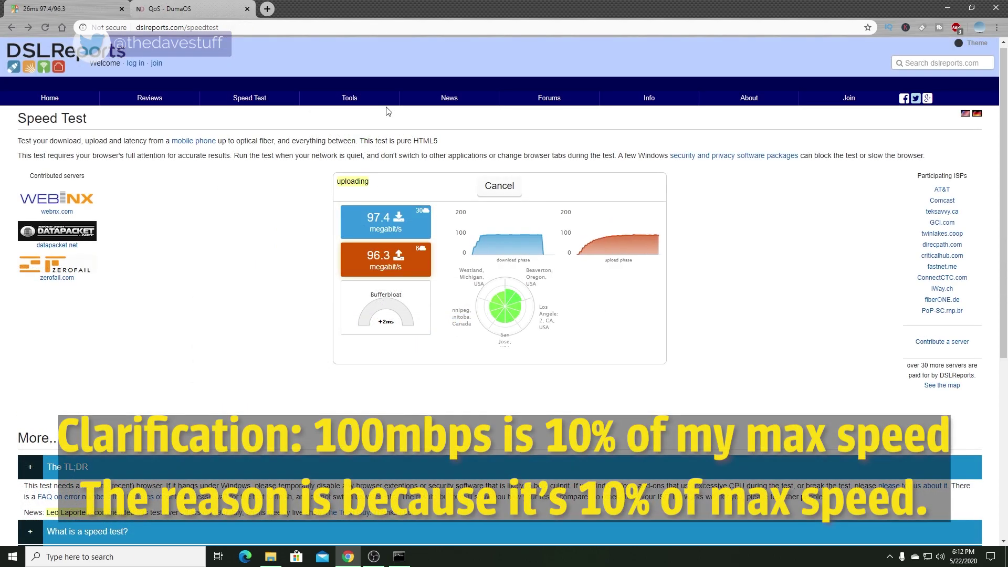
pyautogui.scroll(-3, 568, 339)
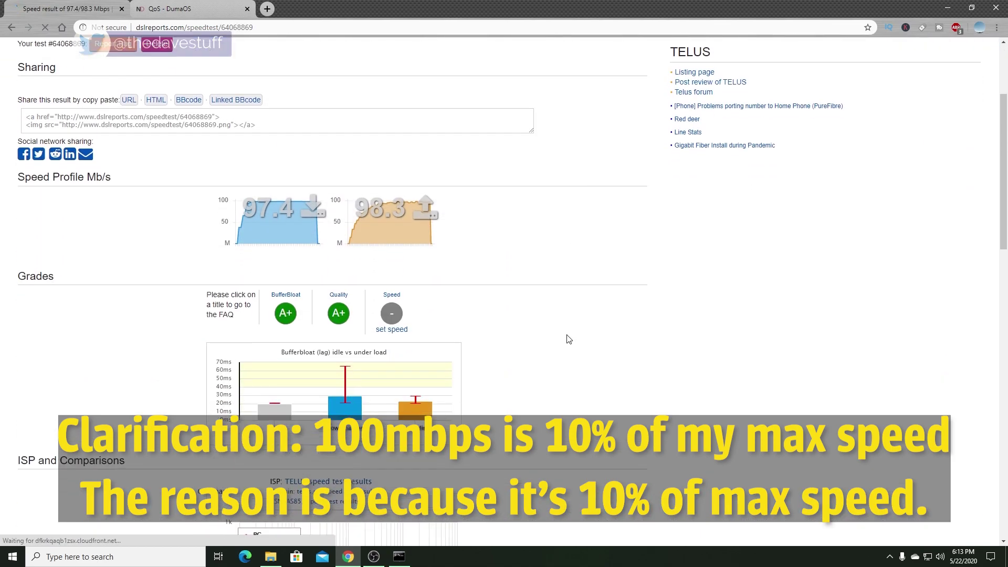
pyautogui.scroll(-1, 569, 339)
pyautogui.moveTo(342, 327)
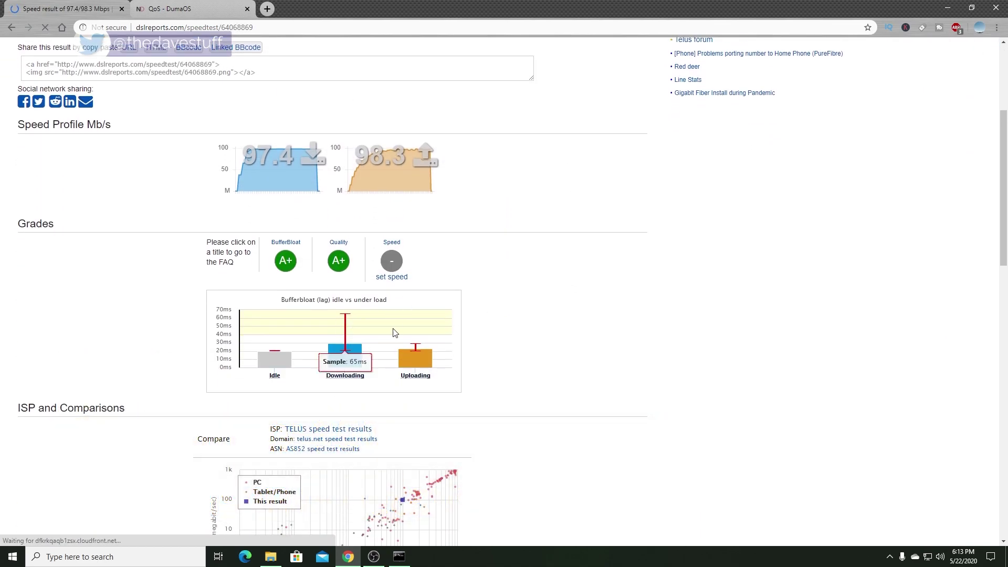
pyautogui.scroll(-10, 559, 349)
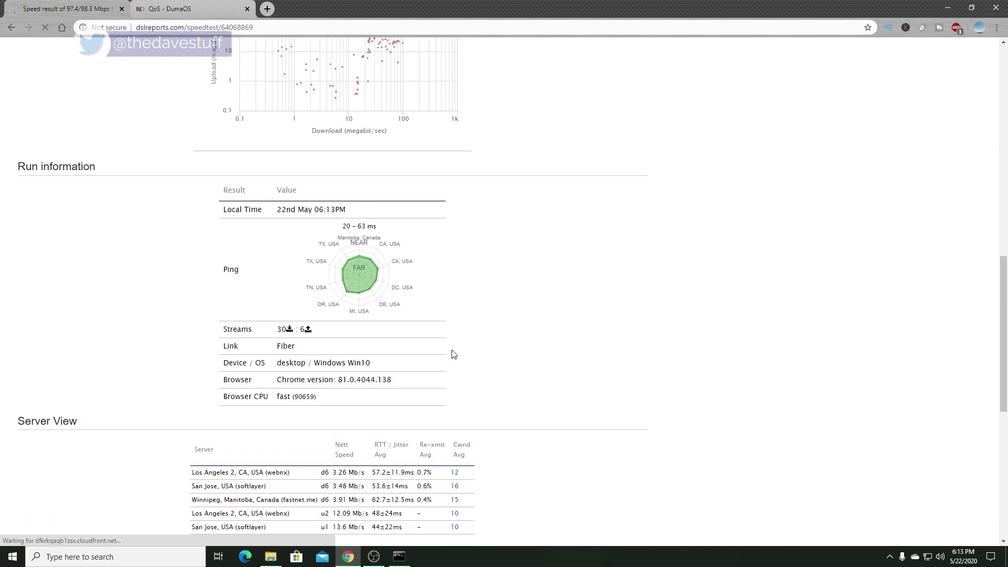
pyautogui.scroll(7, 454, 354)
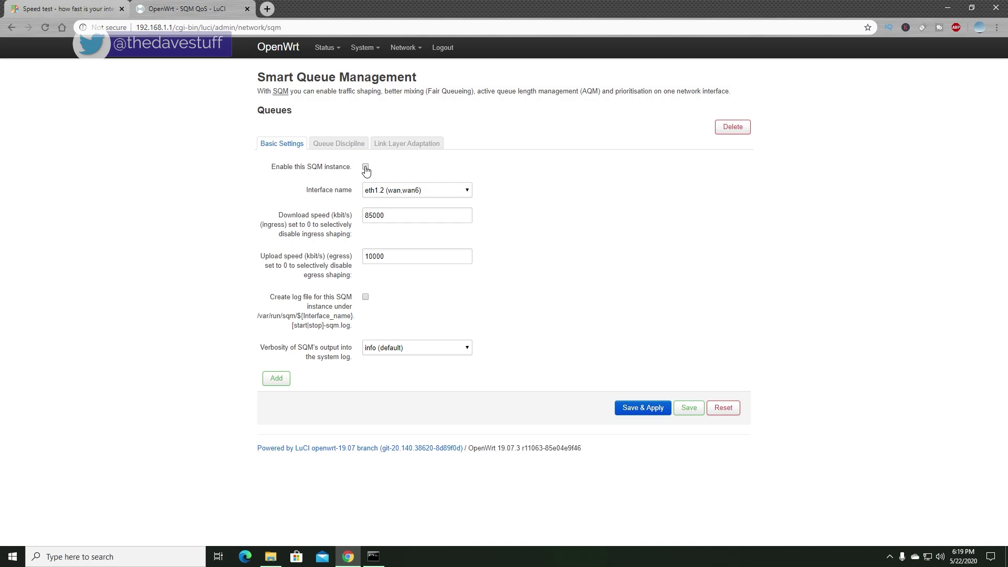
# Step: Enable the SQM instance and replace the leading digits of download and upload speeds with 700
pyautogui.click(366, 168)
pyautogui.moveTo(373, 216); pyautogui.dragTo(350, 214)
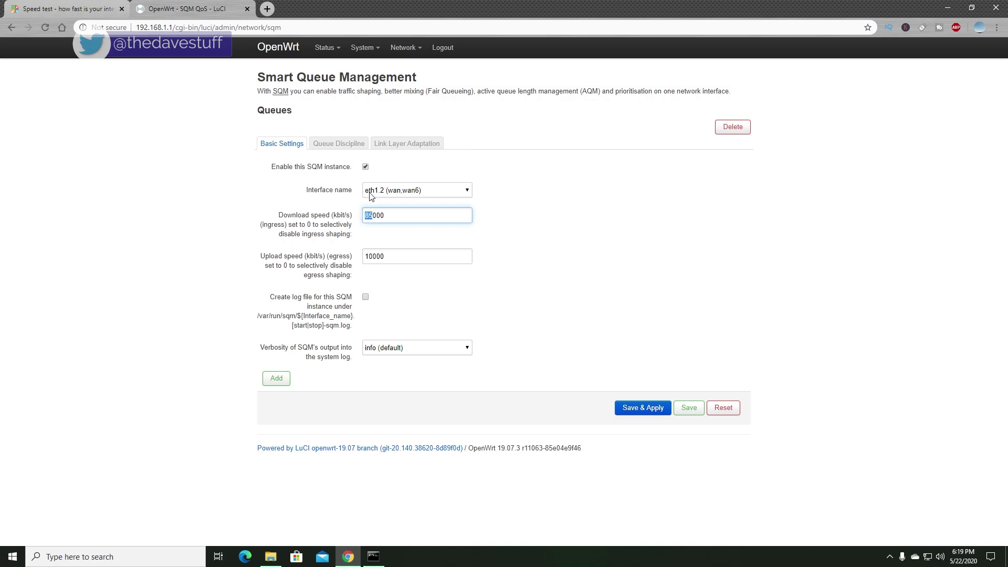
pyautogui.write('700')
pyautogui.moveTo(373, 257); pyautogui.dragTo(345, 249)
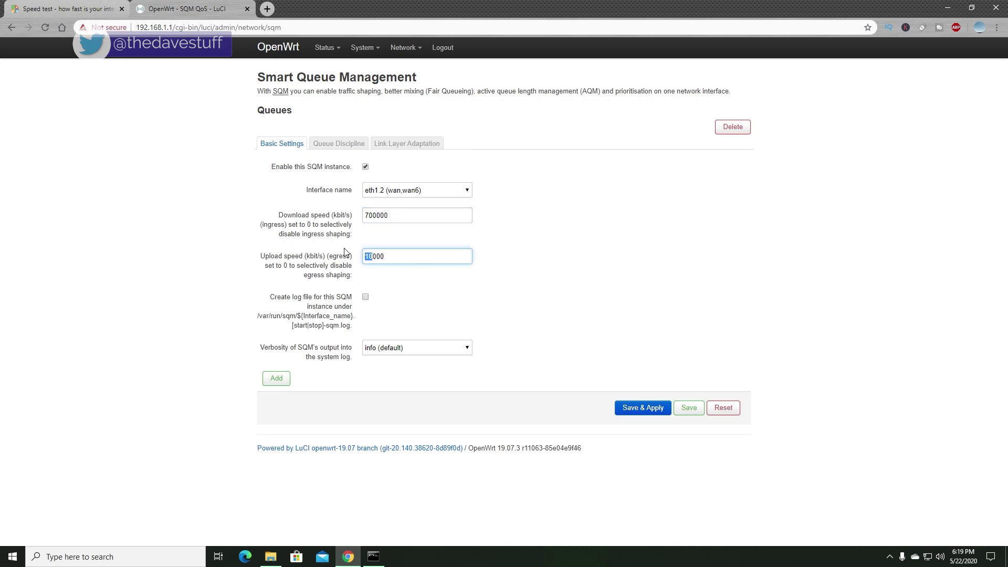
pyautogui.write('700')
# Step: Set the queue discipline to cake with the test_WAN_triple-isolate__piece_of_cake.qos script and show advanced options
pyautogui.click(347, 145)
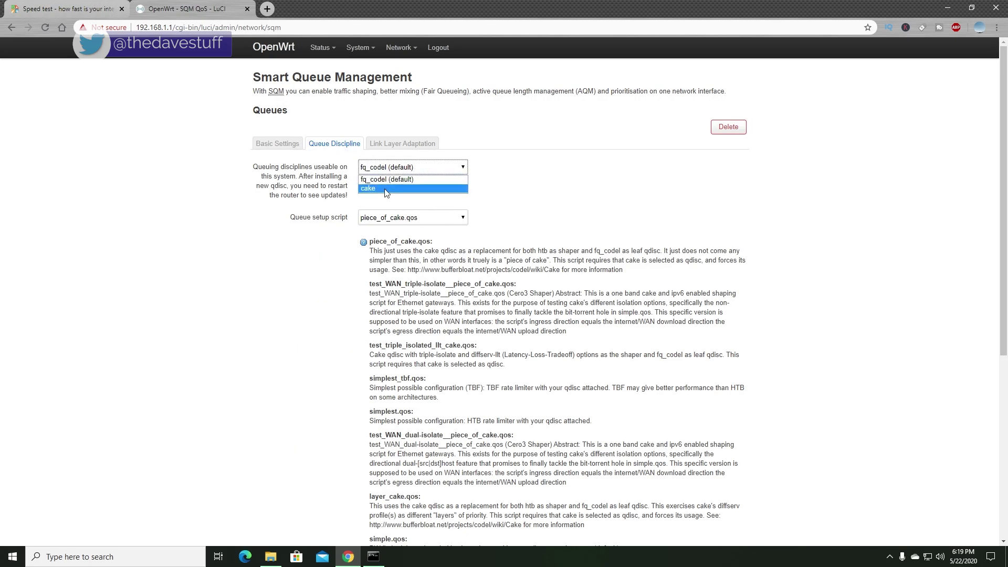
pyautogui.click(386, 188)
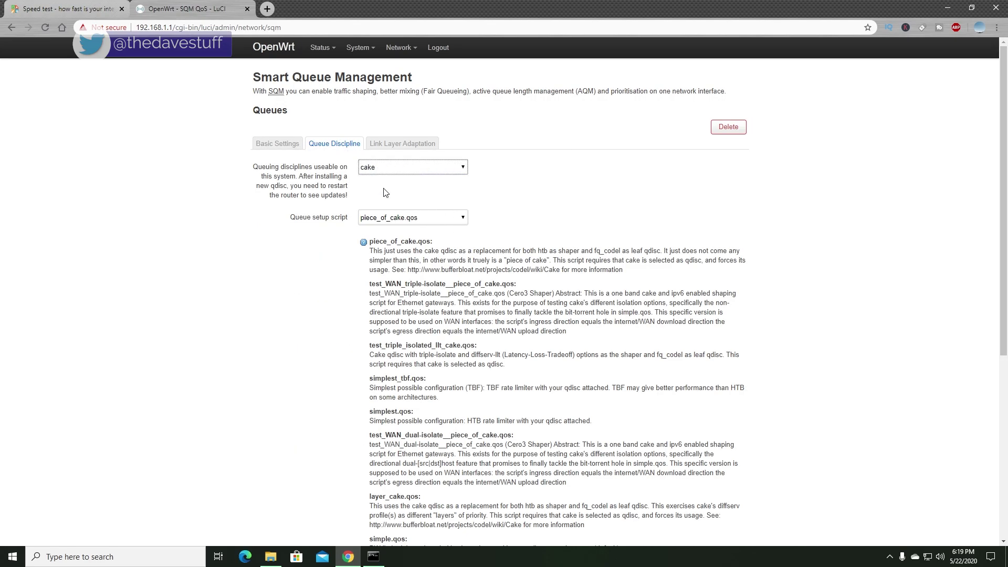
pyautogui.click(399, 217)
pyautogui.click(469, 237)
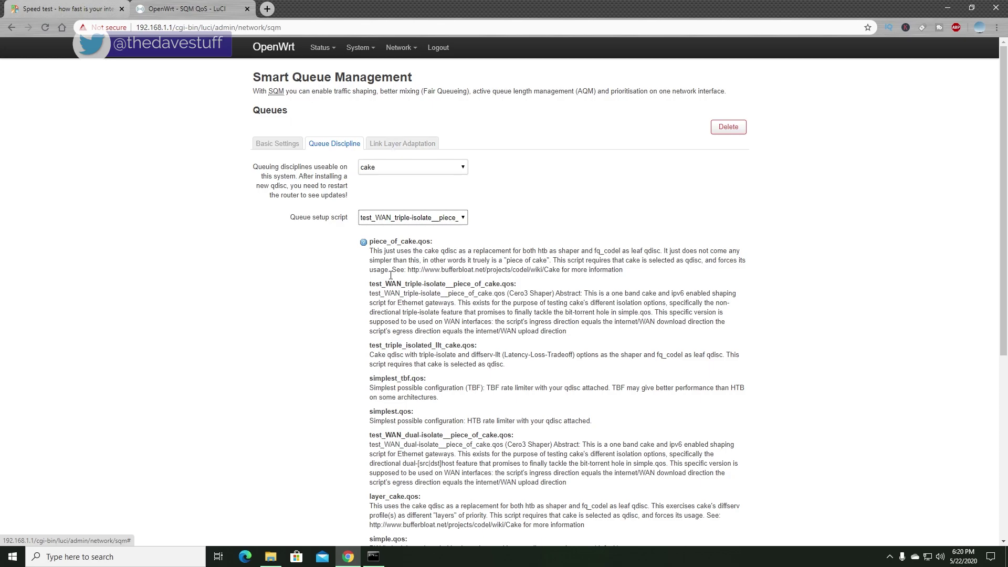
pyautogui.scroll(-6, 389, 263)
pyautogui.click(361, 418)
pyautogui.scroll(-3, 377, 415)
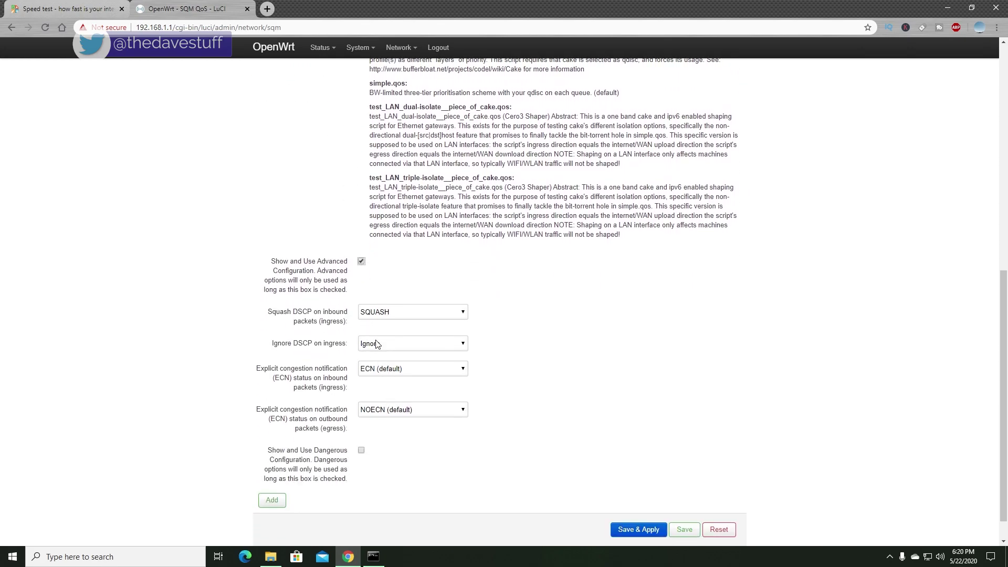
pyautogui.scroll(15, 418, 415)
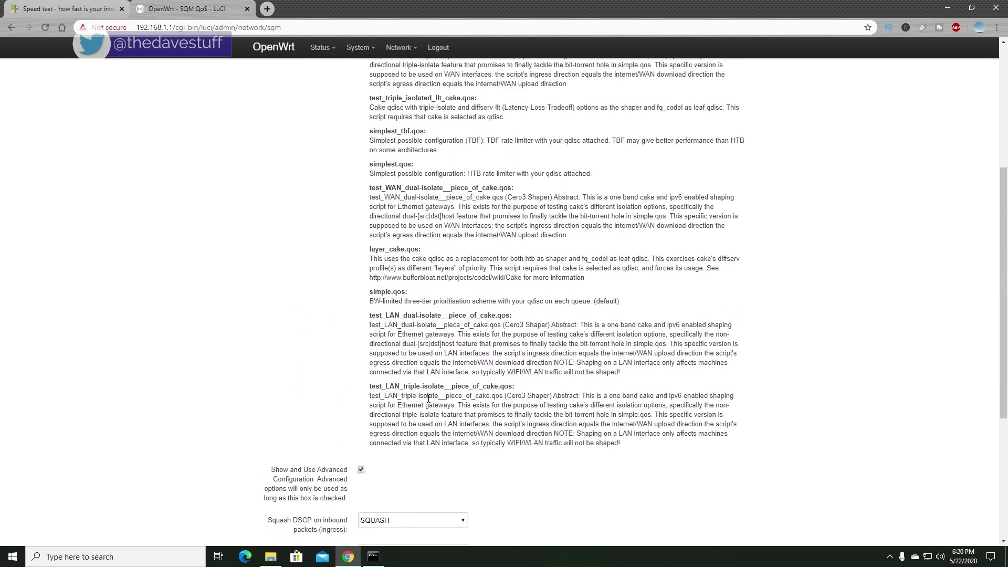
# Step: Set the first queue's link layer to Ethernet with overhead, 40-byte overhead, advanced options on
pyautogui.click(408, 150)
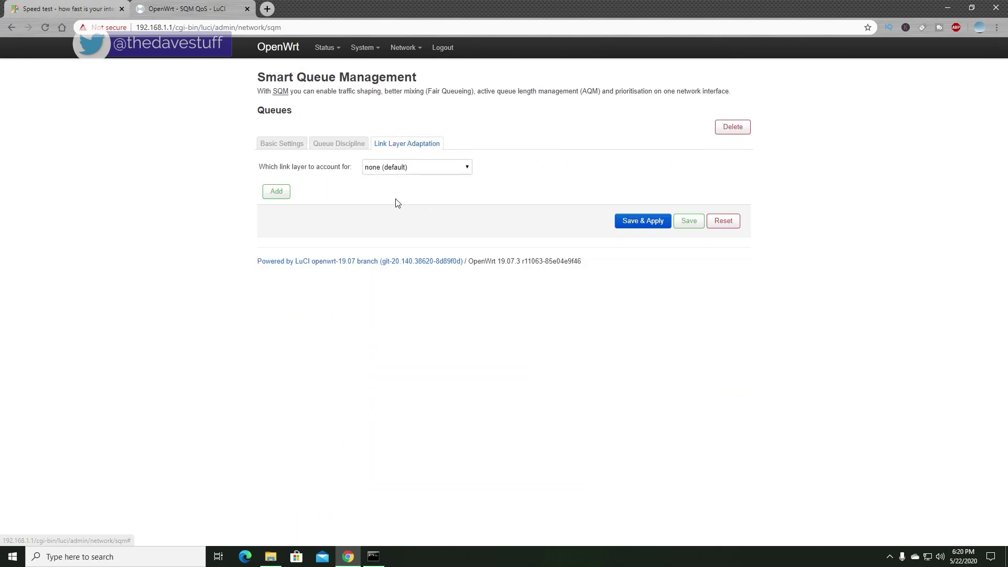
pyautogui.click(408, 168)
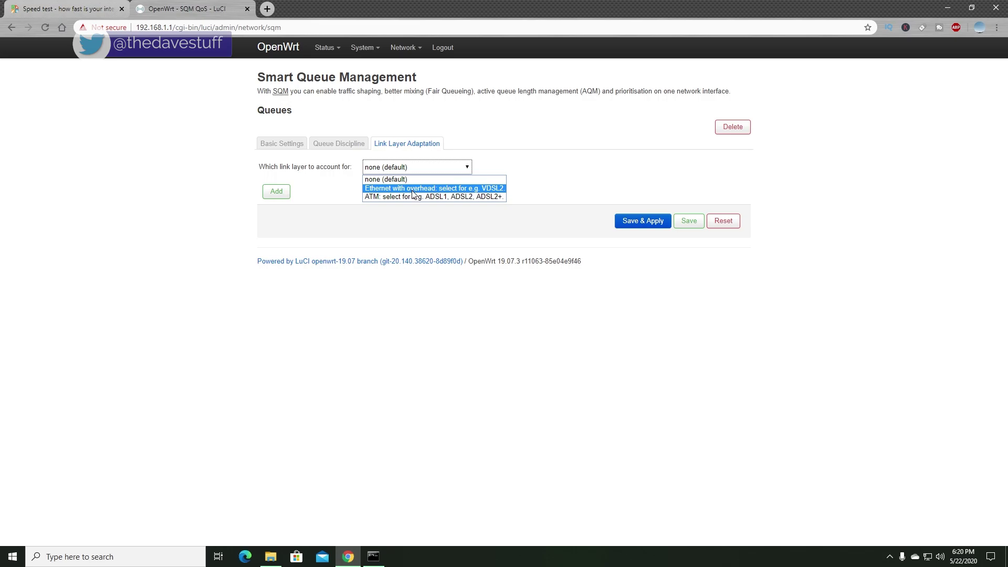
pyautogui.click(414, 189)
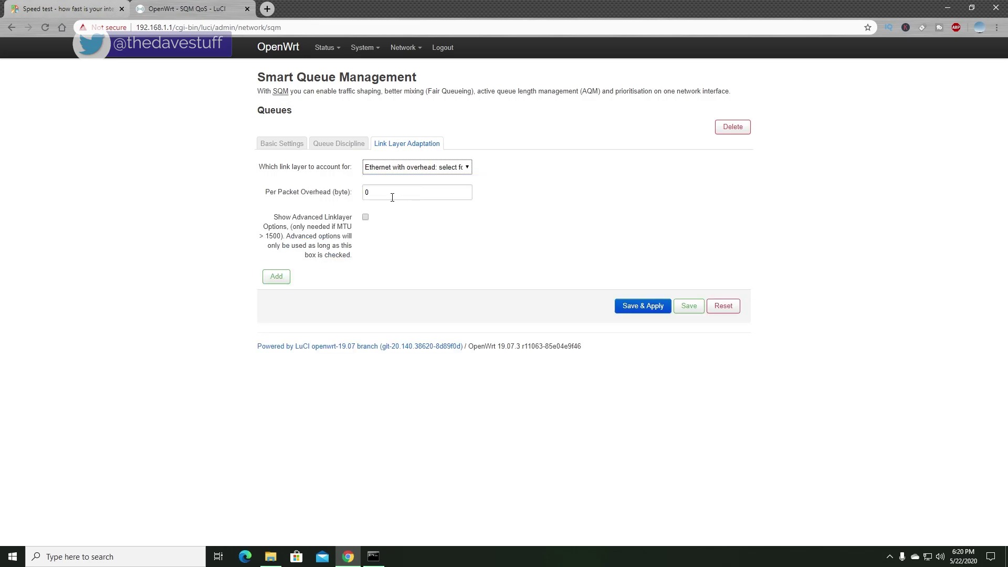
pyautogui.moveTo(274, 190); pyautogui.dragTo(356, 198)
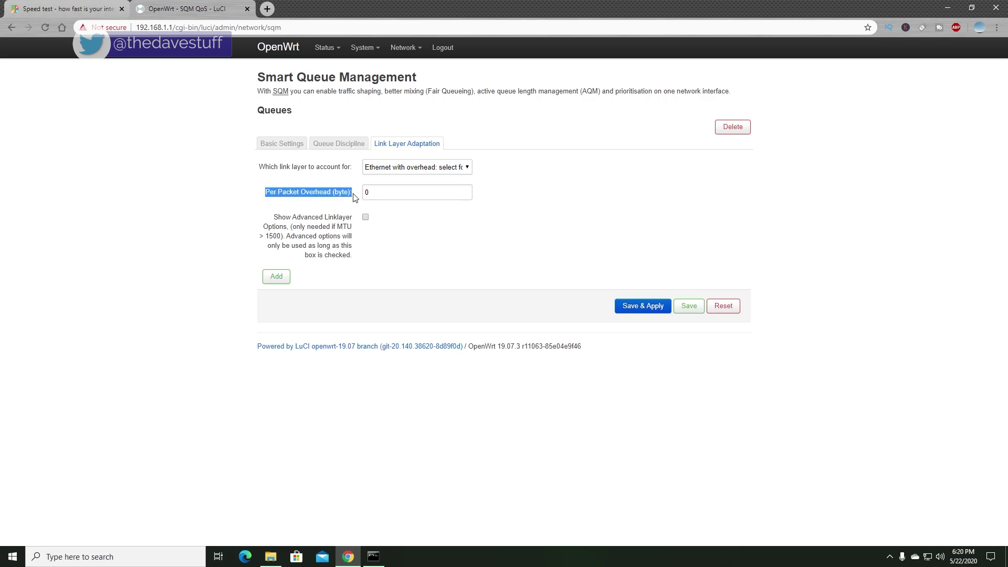
pyautogui.click(366, 217)
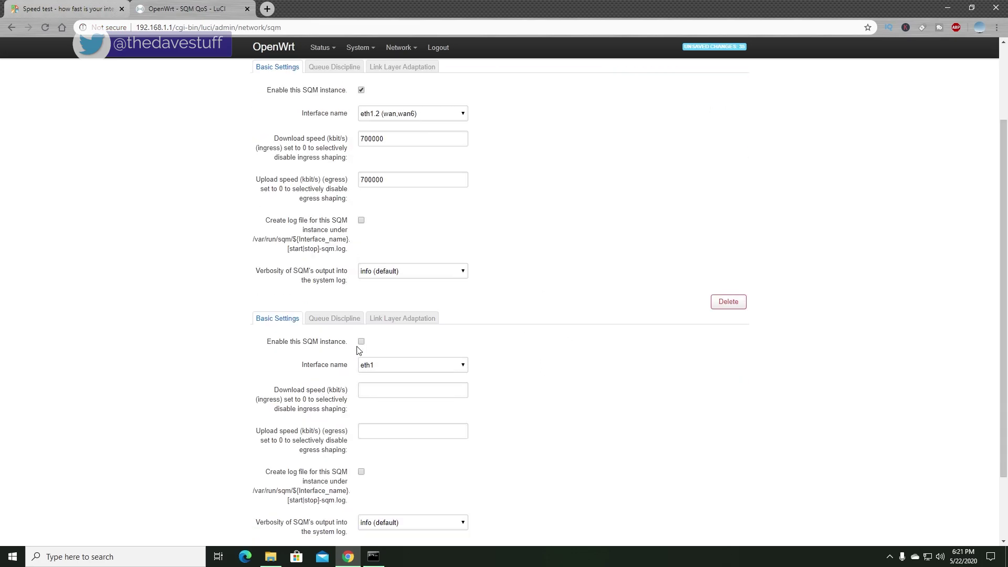
# Step: Add a second queue on br-lan, set MPU 64 with cake adaptation, and save and apply
pyautogui.click(361, 342)
pyautogui.scroll(-2, 361, 342)
pyautogui.click(413, 280)
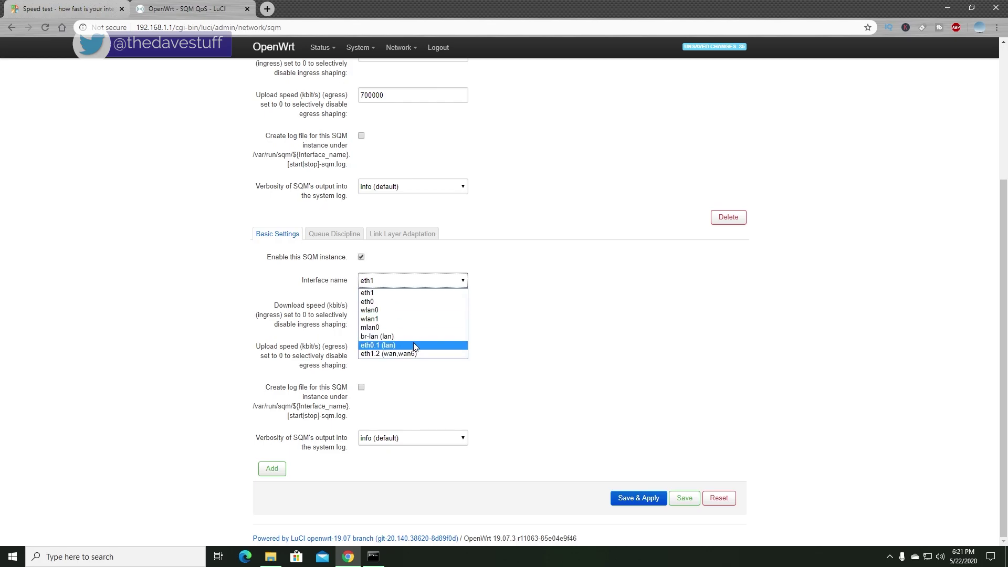
pyautogui.click(414, 343)
pyautogui.click(378, 305)
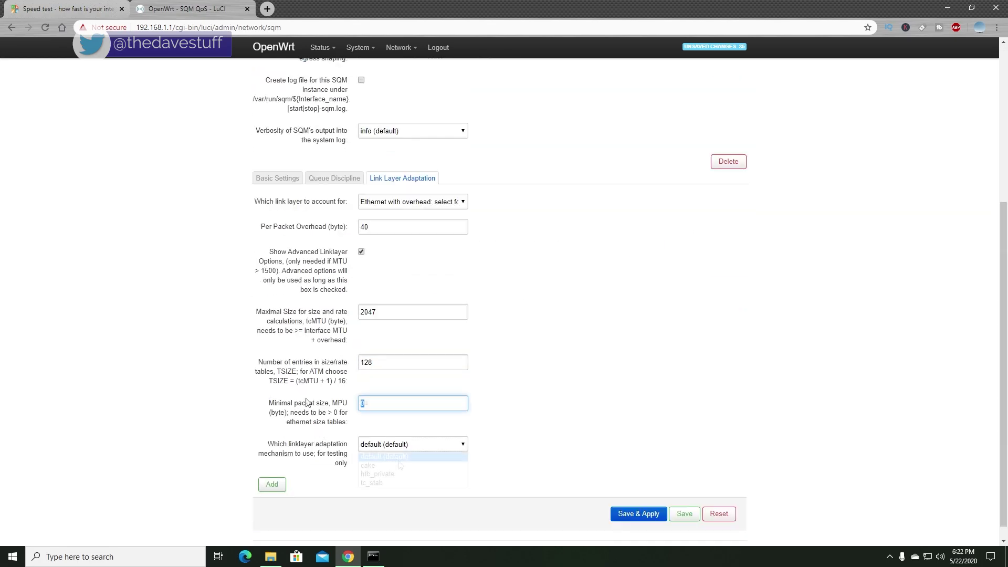
pyautogui.write('64')
pyautogui.click(413, 444)
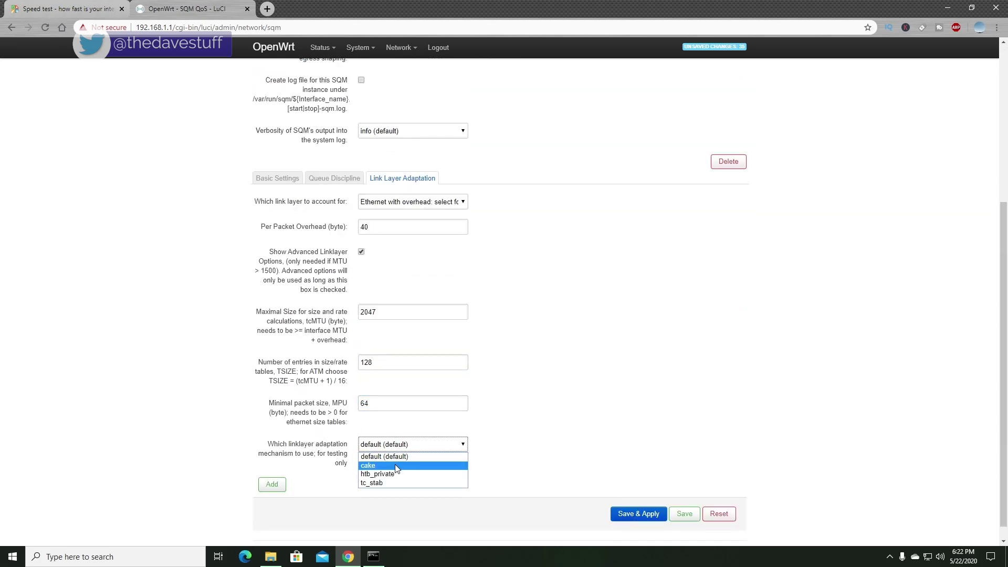
pyautogui.click(395, 464)
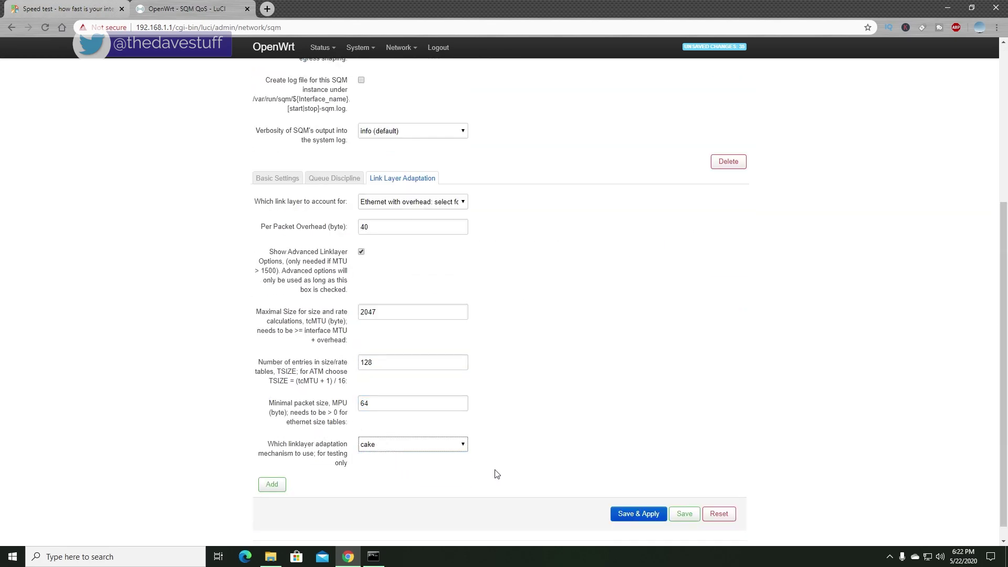
pyautogui.click(635, 516)
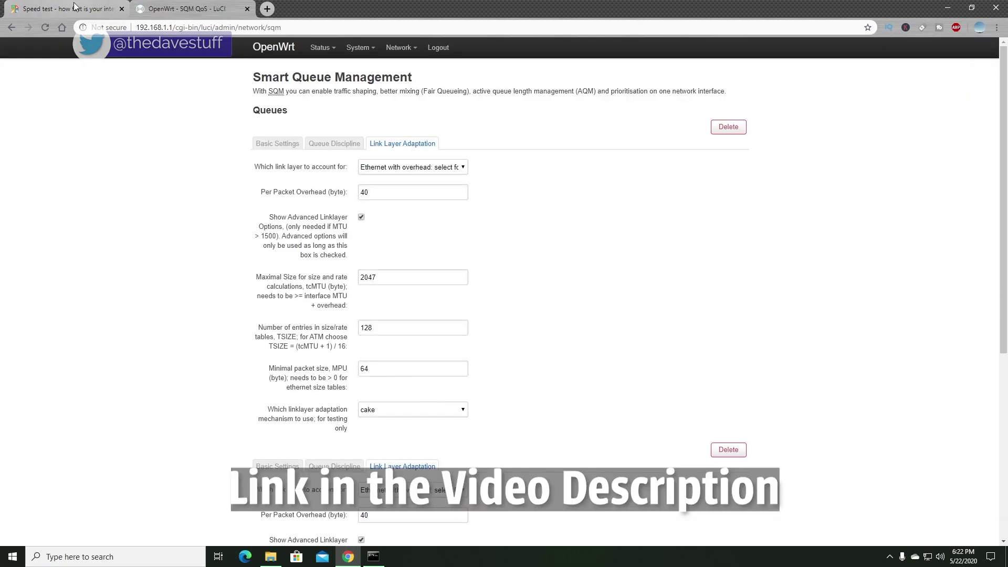
# Step: Run the Gigabit / Fiber speed test and review the 563/556 Mbps per-server results
pyautogui.click(73, 15)
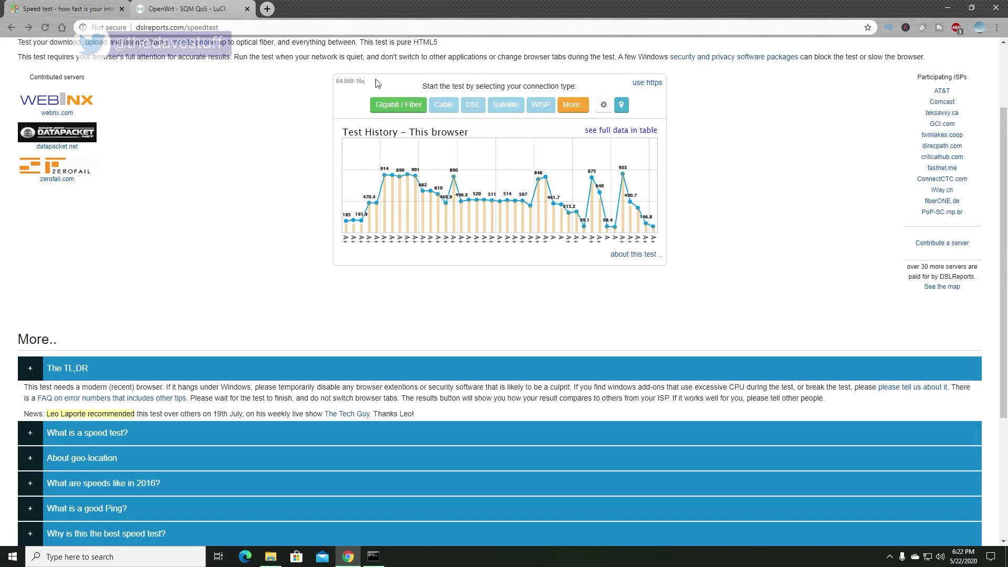
pyautogui.click(389, 104)
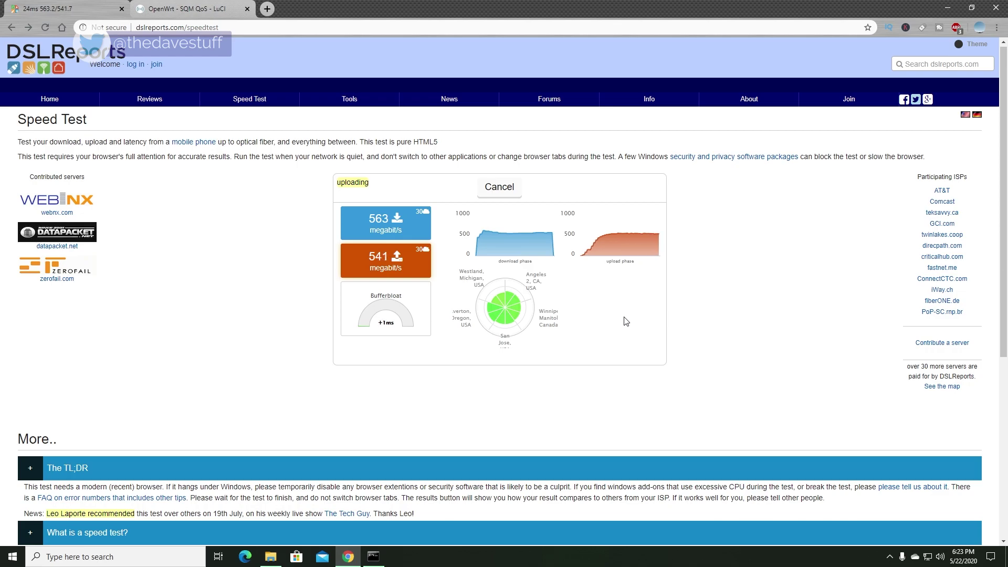
pyautogui.scroll(-12, 345, 270)
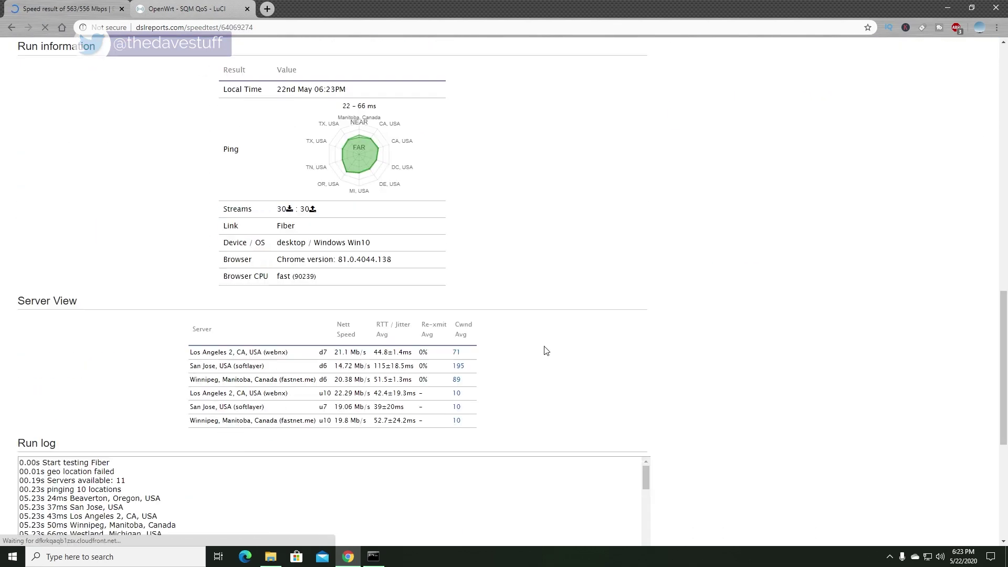
pyautogui.moveTo(415, 335); pyautogui.dragTo(399, 388)
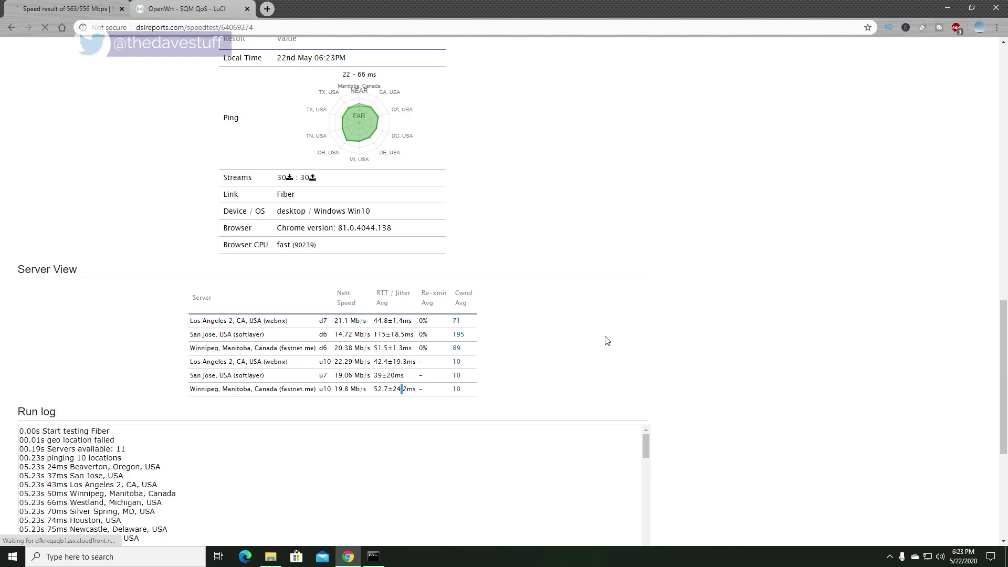
# Step: Set download and upload to 530000 kbit/s on the eth1.2 and br-lan queues, then save and apply
pyautogui.write('530000')
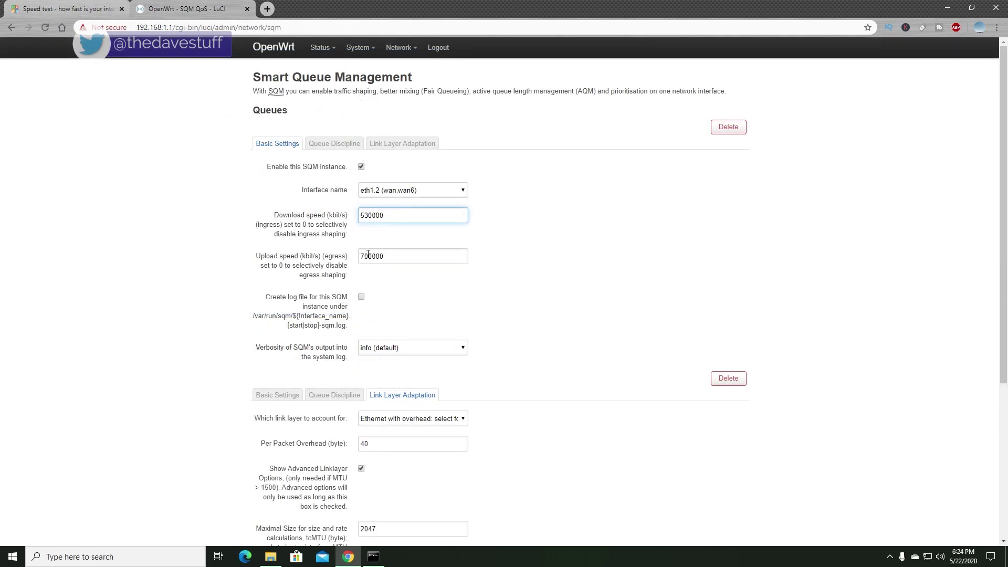
pyautogui.moveTo(360, 257); pyautogui.dragTo(369, 257)
pyautogui.write('53')
pyautogui.scroll(-2, 368, 254)
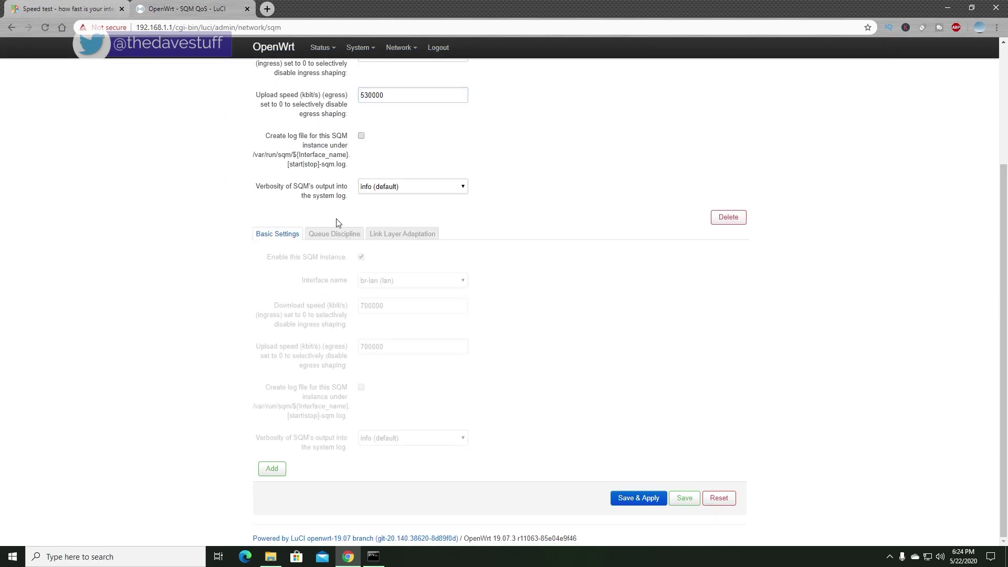
pyautogui.write('53')
pyautogui.moveTo(368, 347); pyautogui.dragTo(361, 347)
pyautogui.write('53')
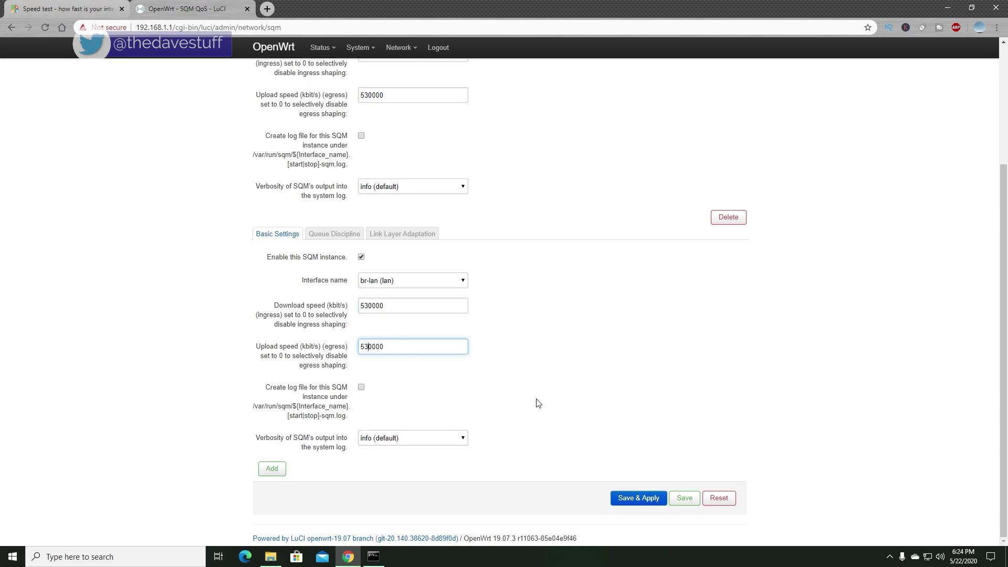
pyautogui.click(622, 498)
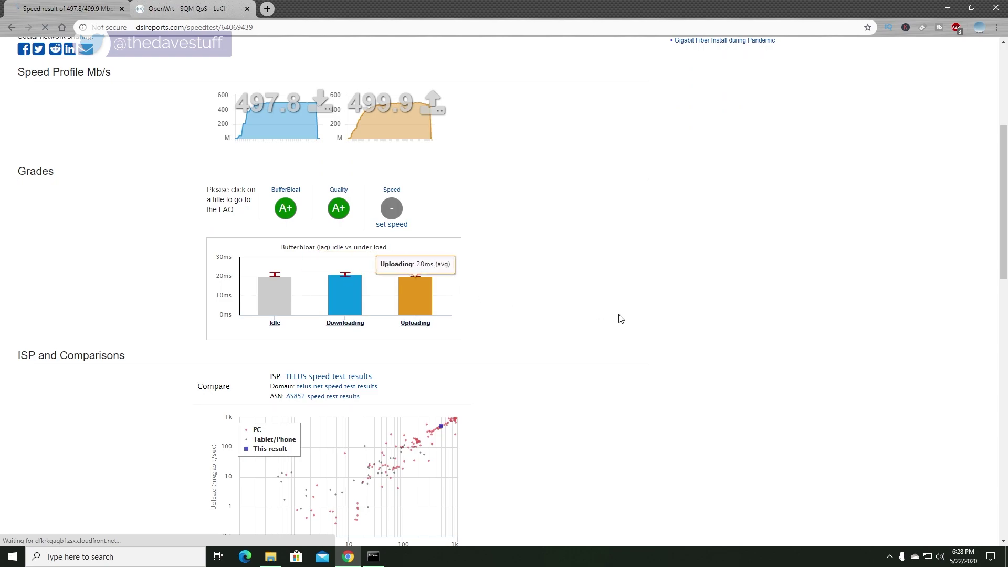
# Step: Scroll through the 497.8/499.9 Mbps results with A+ bufferbloat and quality grades
pyautogui.scroll(-8, 625, 319)
pyautogui.scroll(-3, 625, 318)
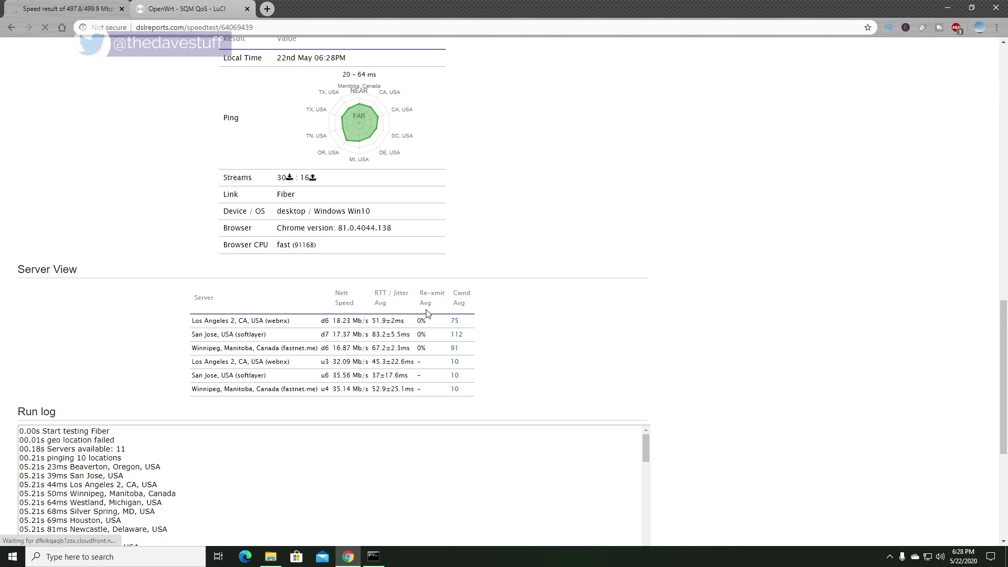
pyautogui.scroll(15, 426, 313)
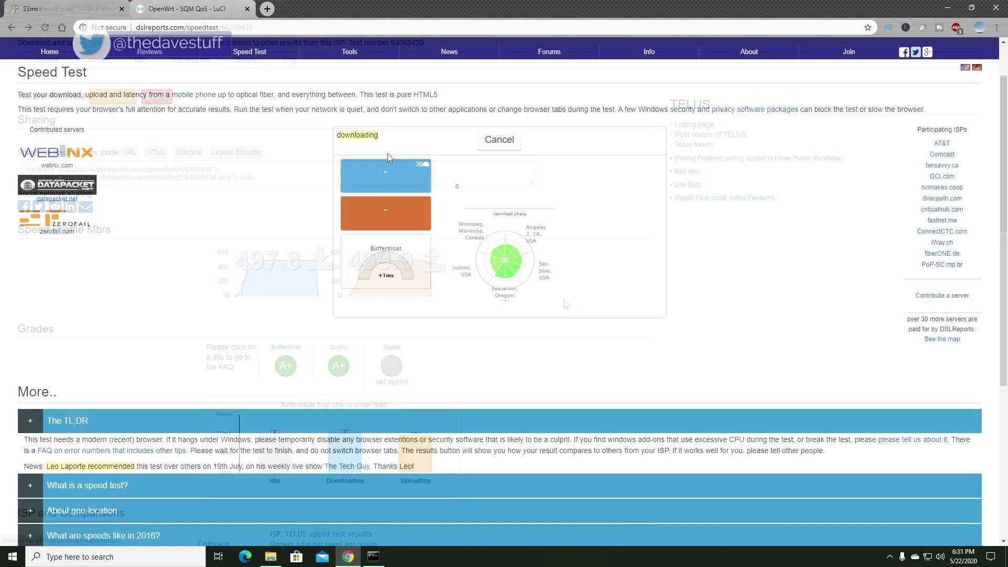